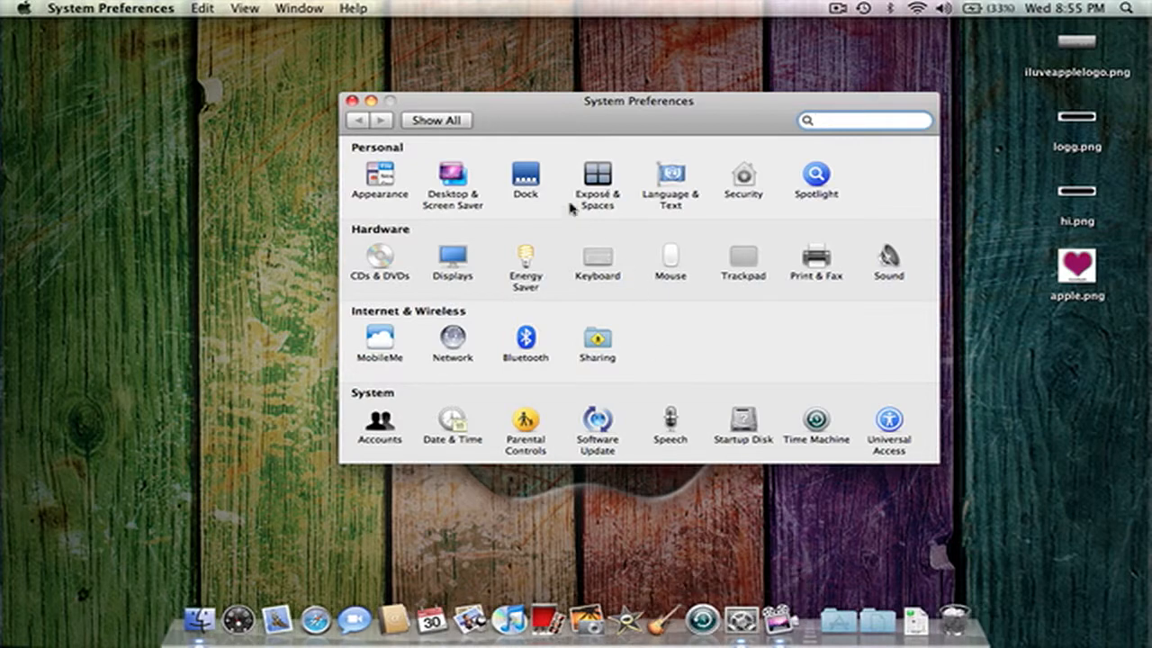
Open the Dock preferences and try the Left and Right screen positions for the Dock, returning it to Bottom each time.
click(527, 175)
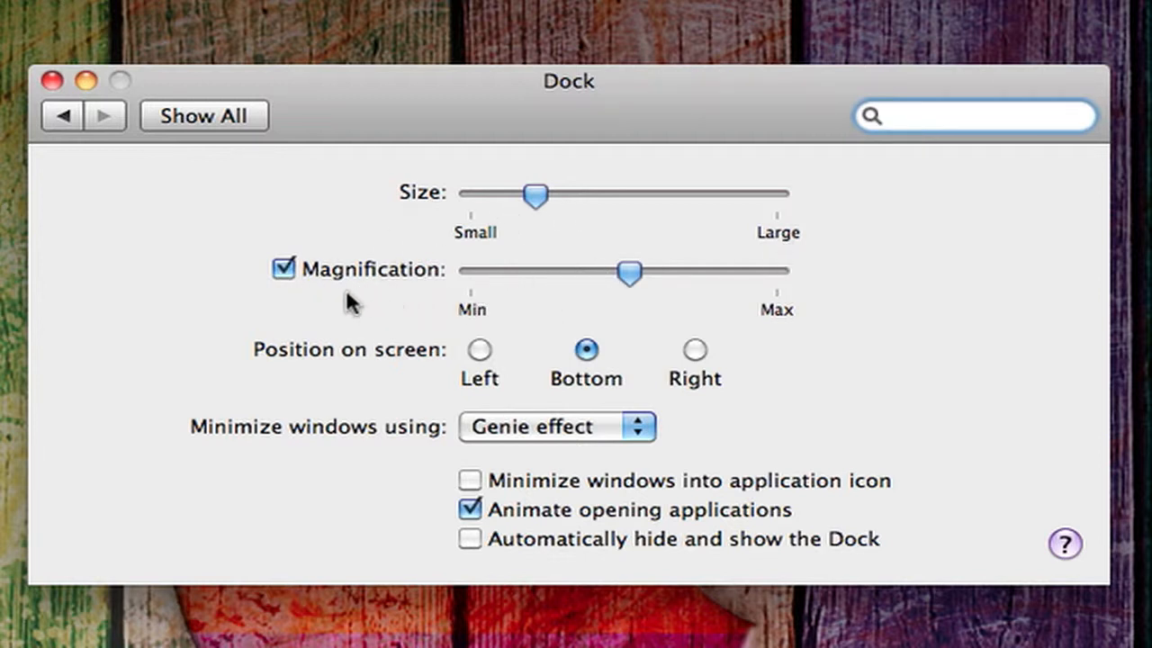
click(283, 270)
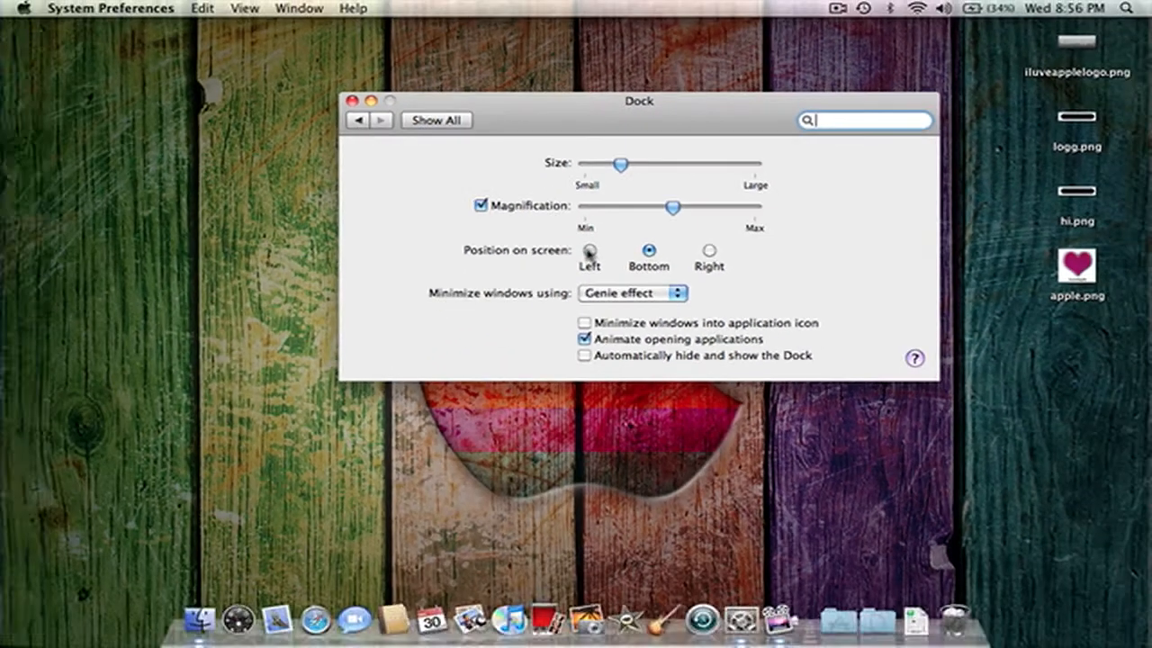
click(478, 349)
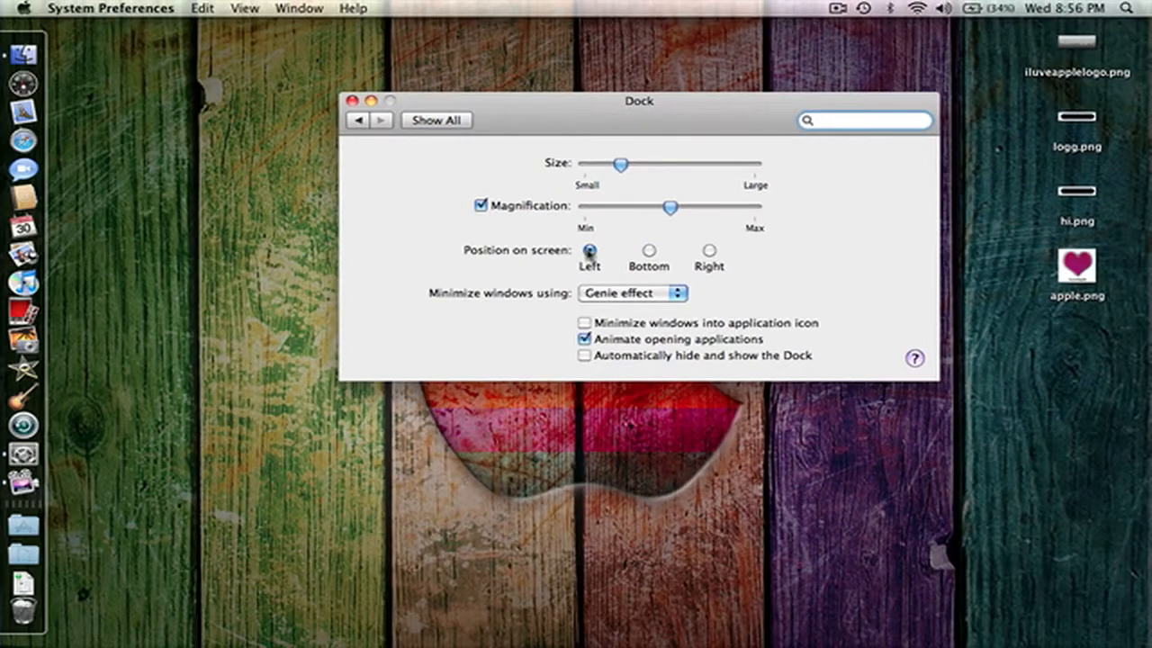
click(649, 251)
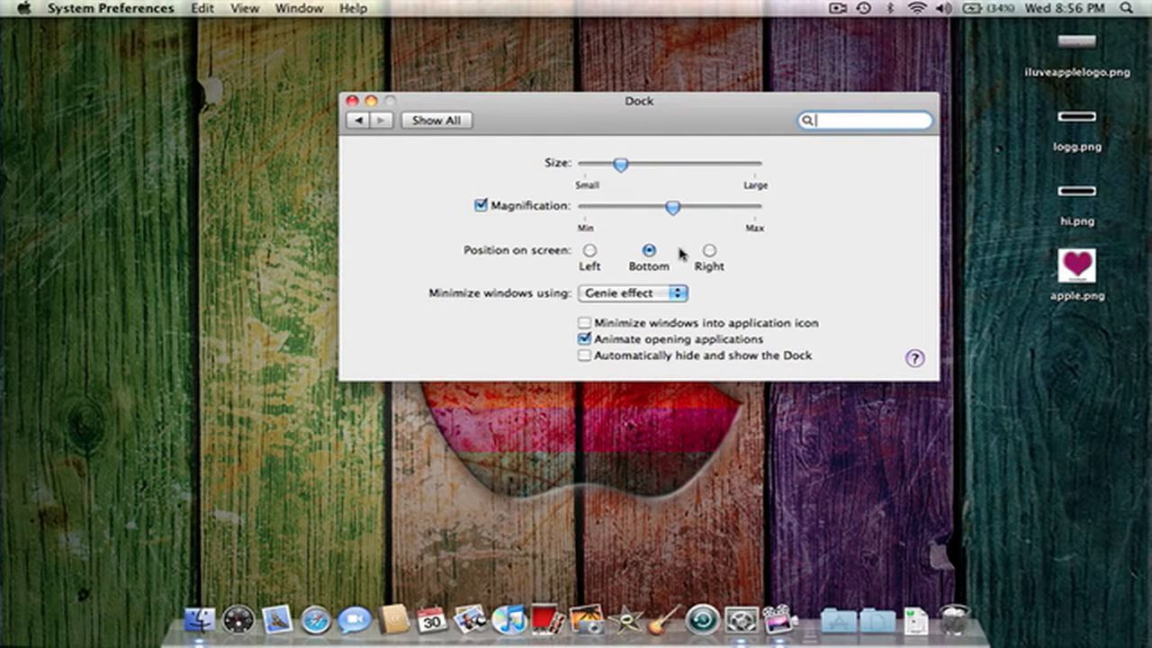
click(710, 253)
click(649, 253)
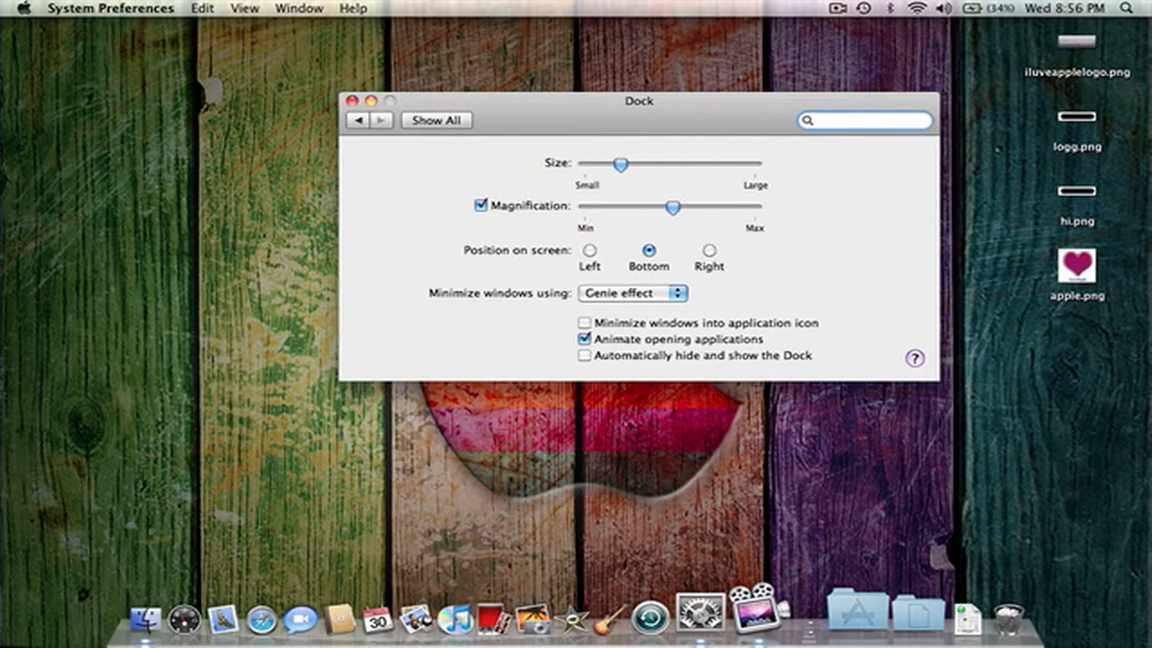
drag(809, 634, 37, 431)
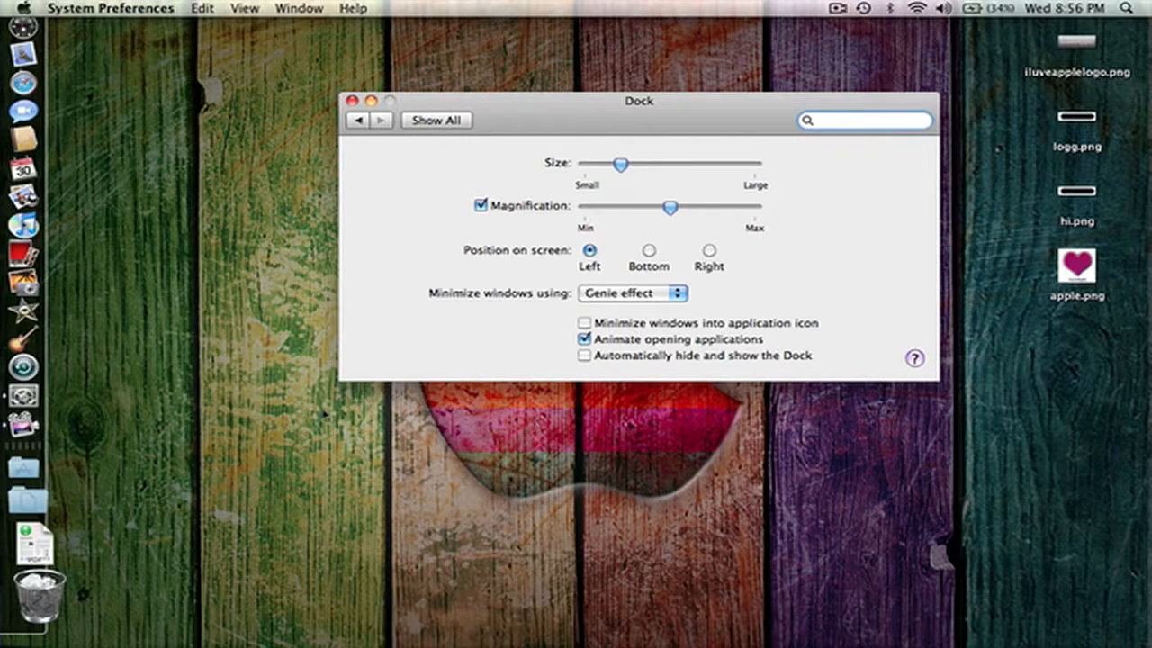
drag(323, 414, 809, 632)
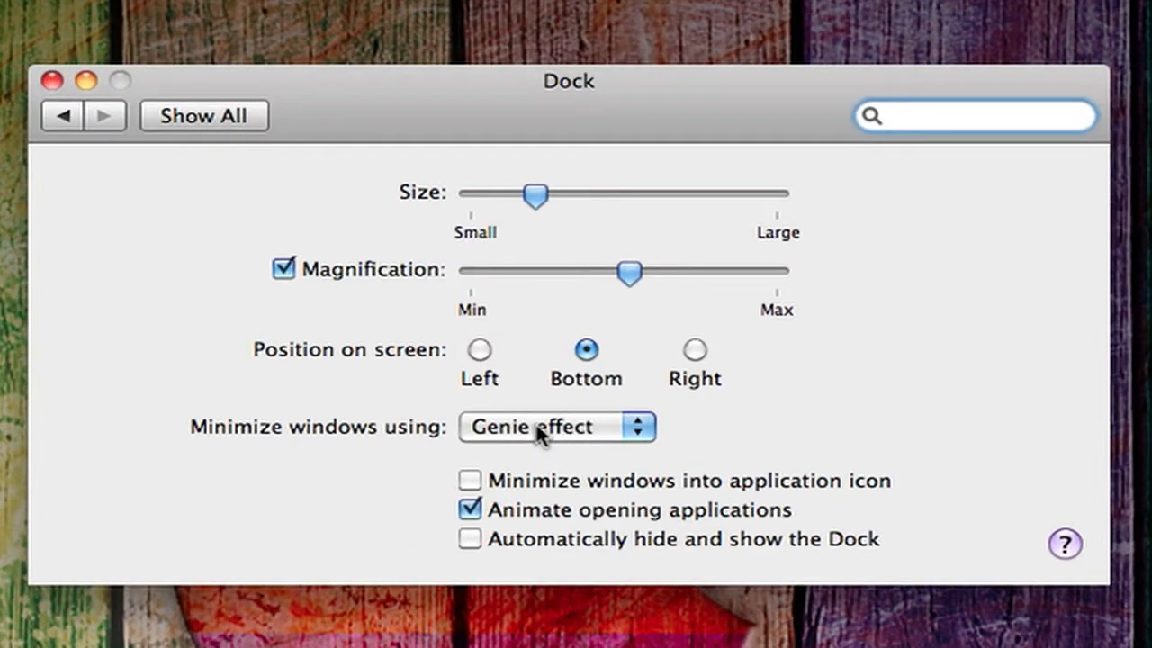
Look at the available effects for minimizing windows and close the Dock preferences.
click(539, 430)
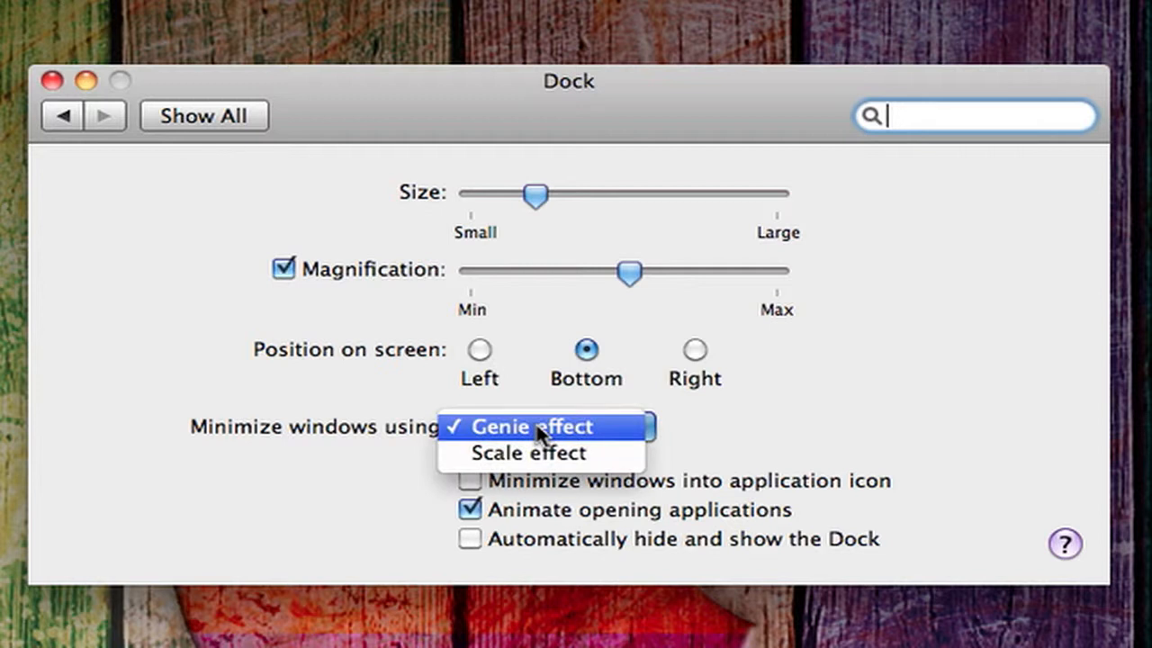
click(348, 483)
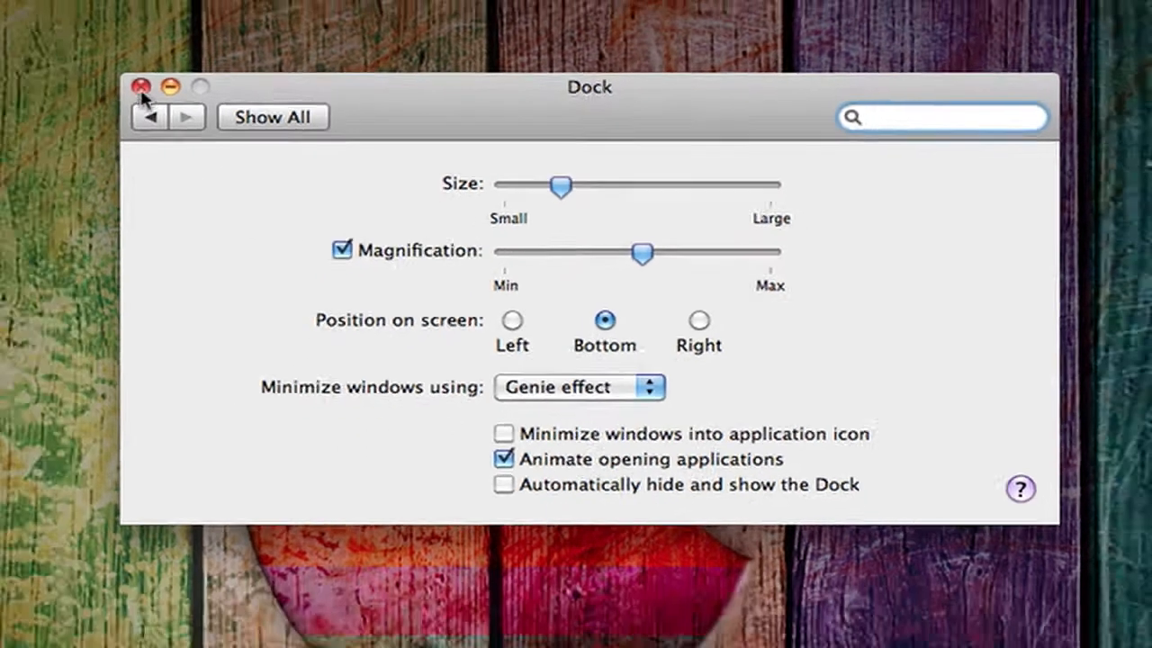
click(51, 82)
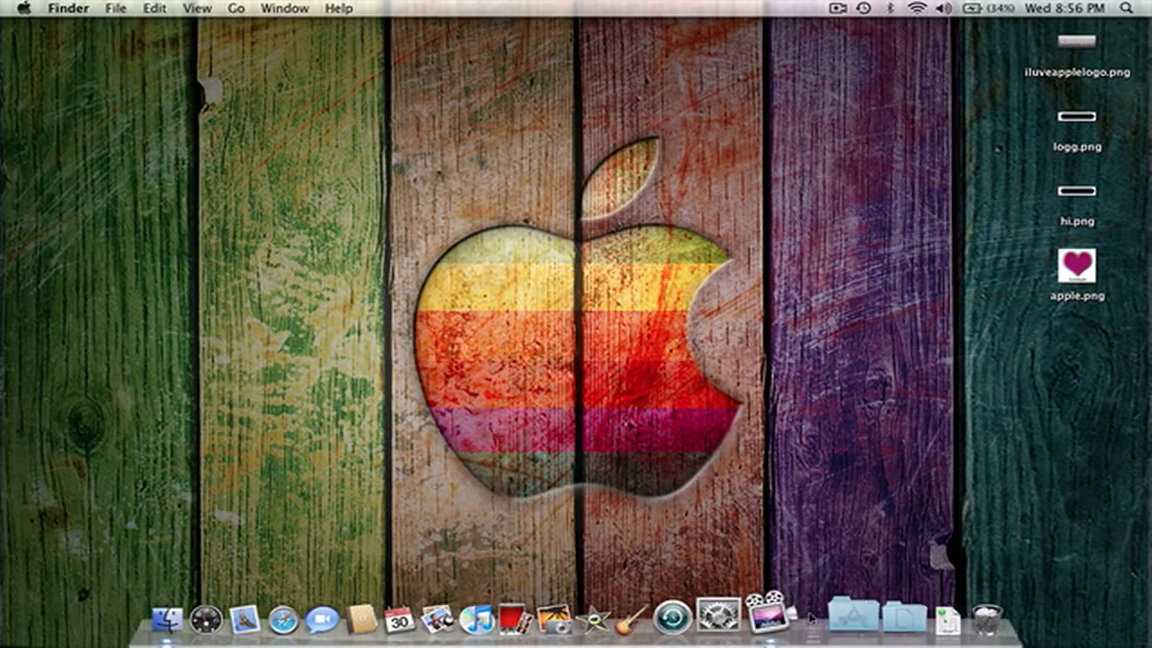
Launch Docker from the Applications folder in the Dock and bring up its Settings options.
click(837, 621)
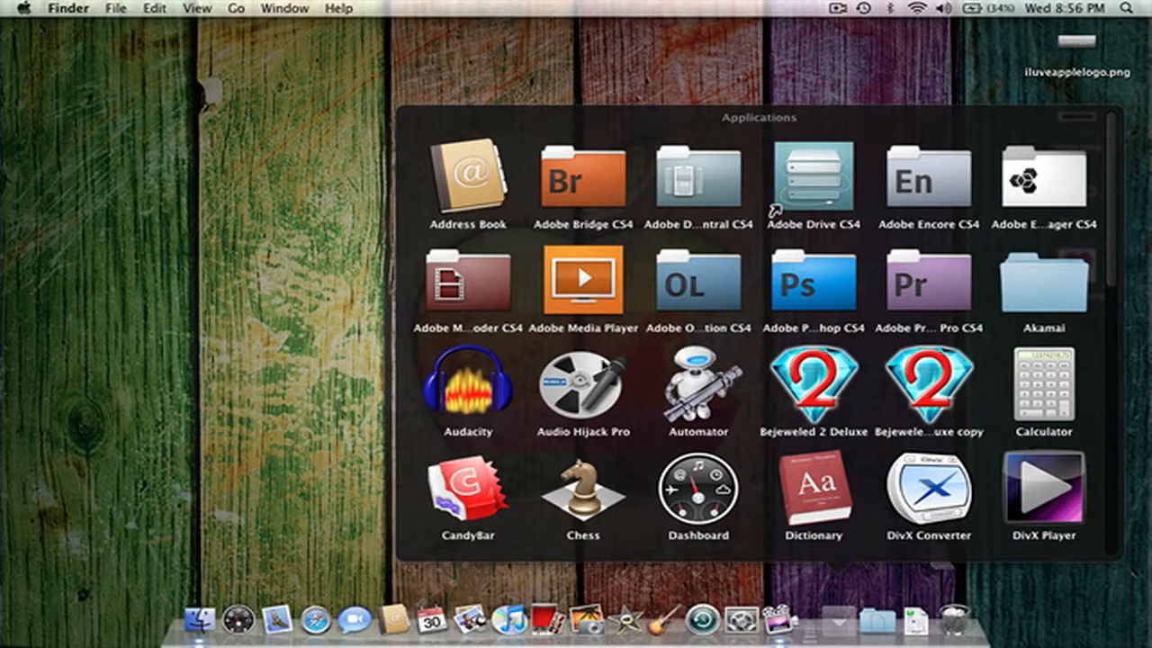
scroll(769, 342, down, 10)
scroll(769, 342, up, 10)
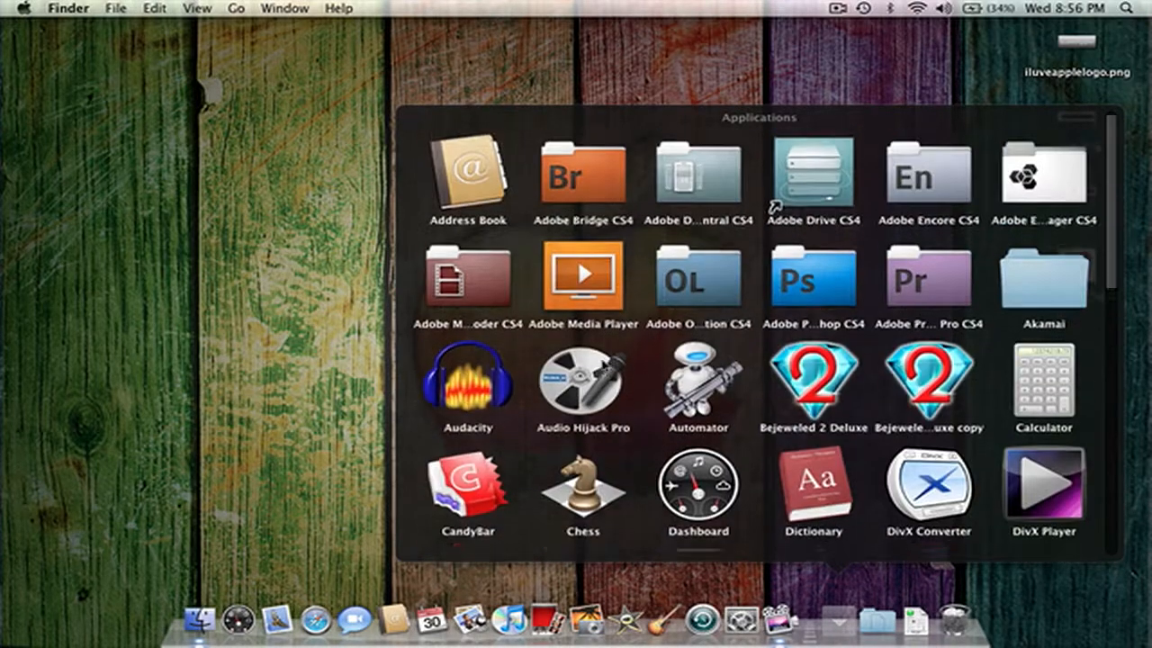
scroll(774, 207, down, 5)
click(589, 331)
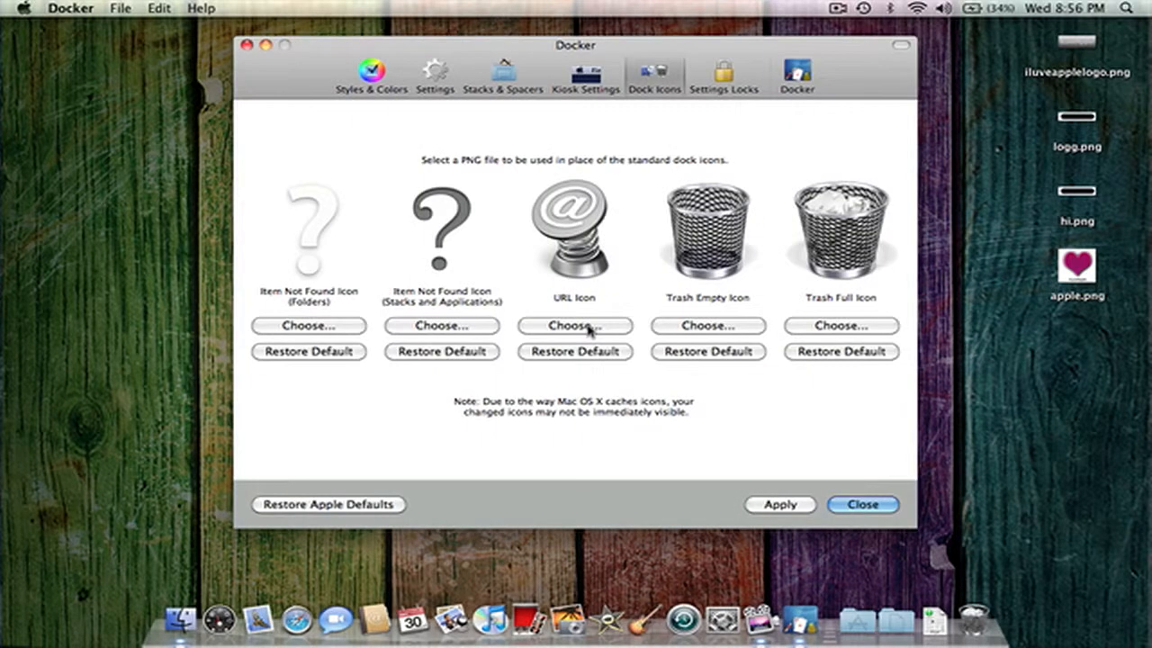
click(557, 201)
click(388, 80)
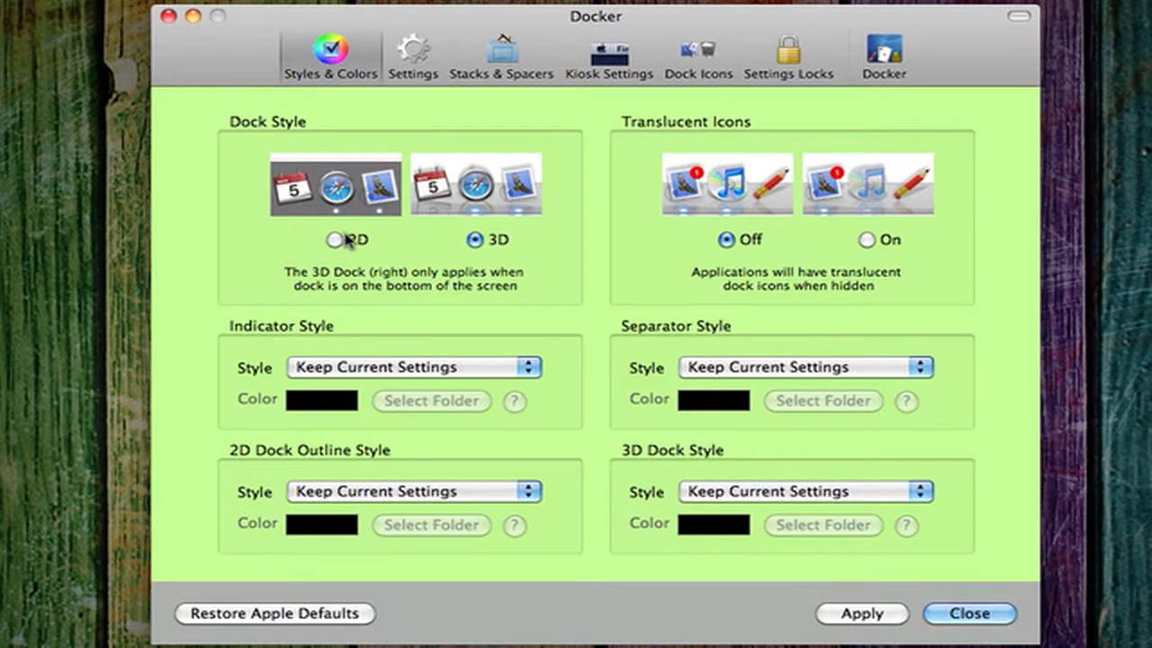
click(414, 68)
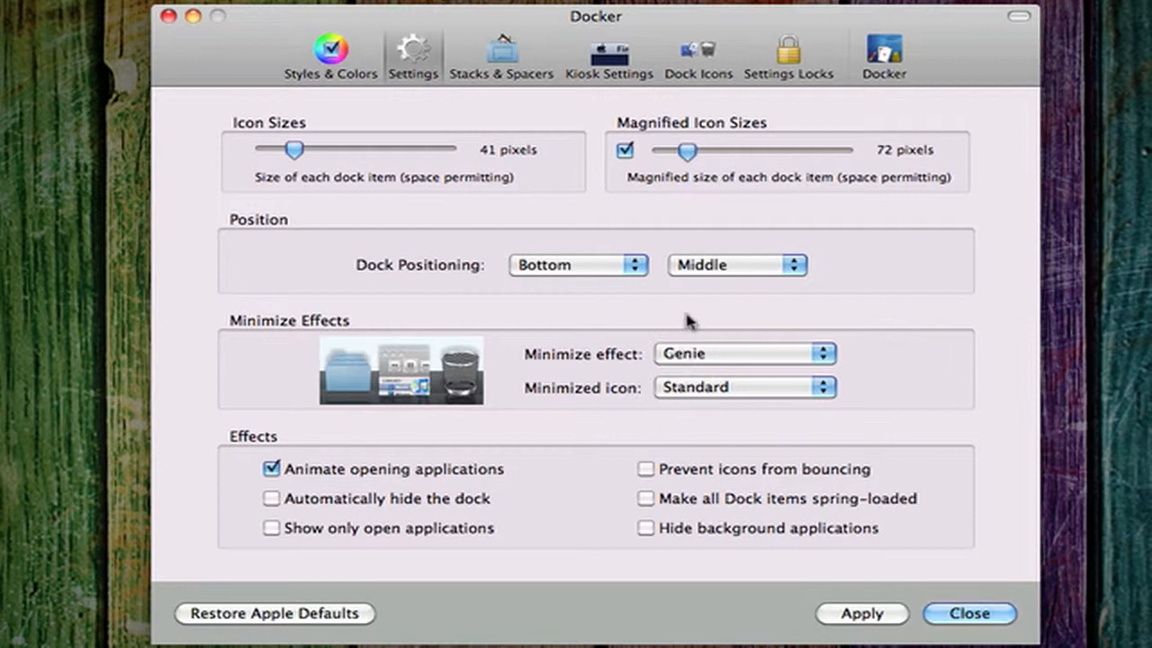
Set the Dock's alignment along the screen edge to Start and apply the change.
click(746, 267)
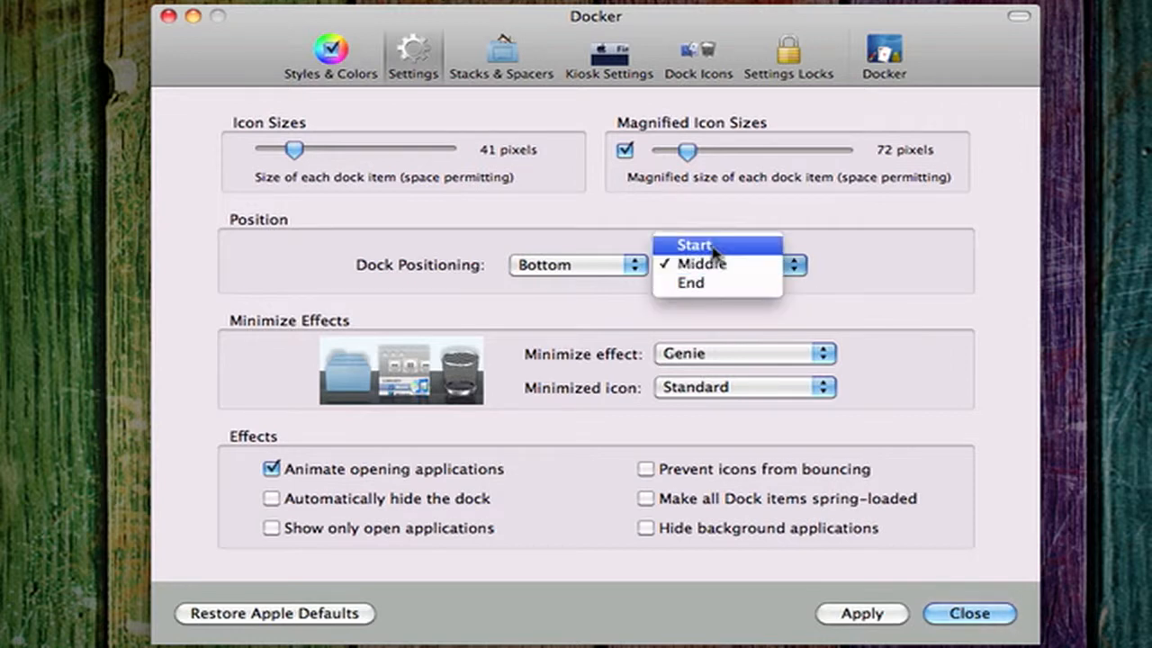
click(715, 252)
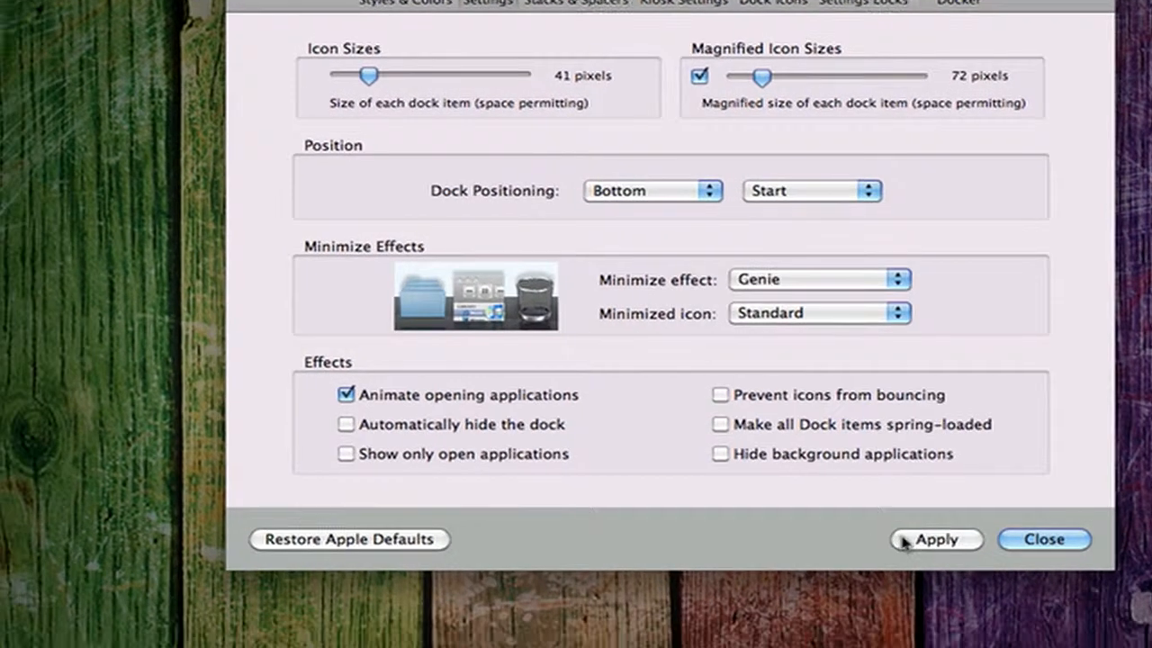
click(841, 615)
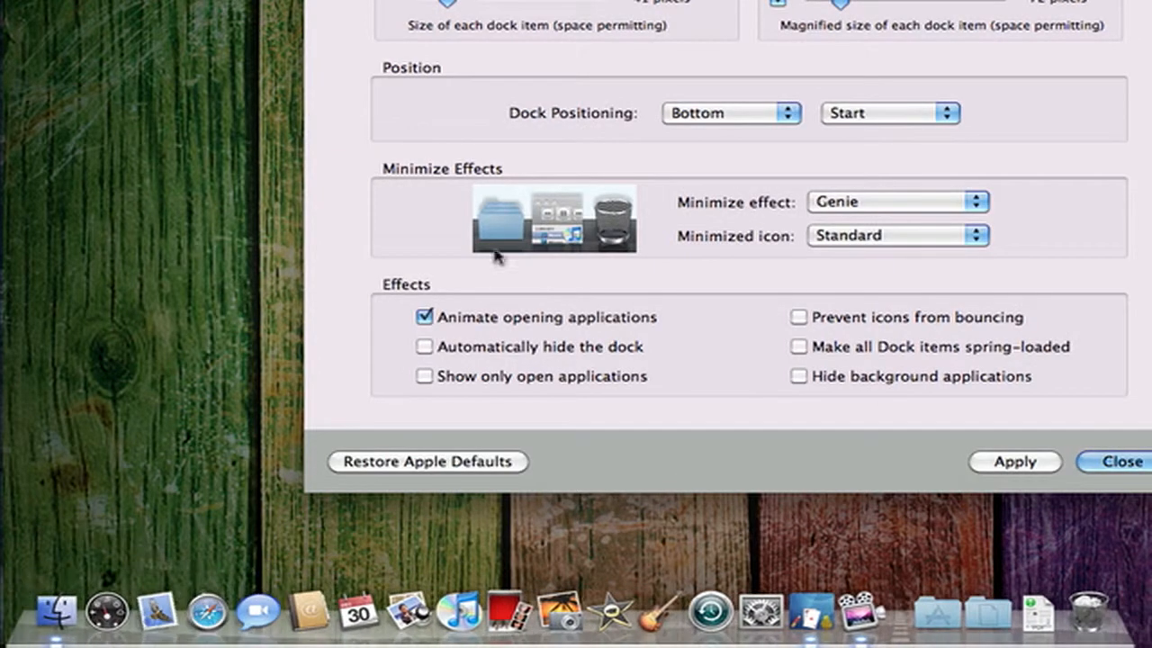
Set the Dock's alignment along the screen edge to End and apply the change.
click(946, 117)
click(900, 150)
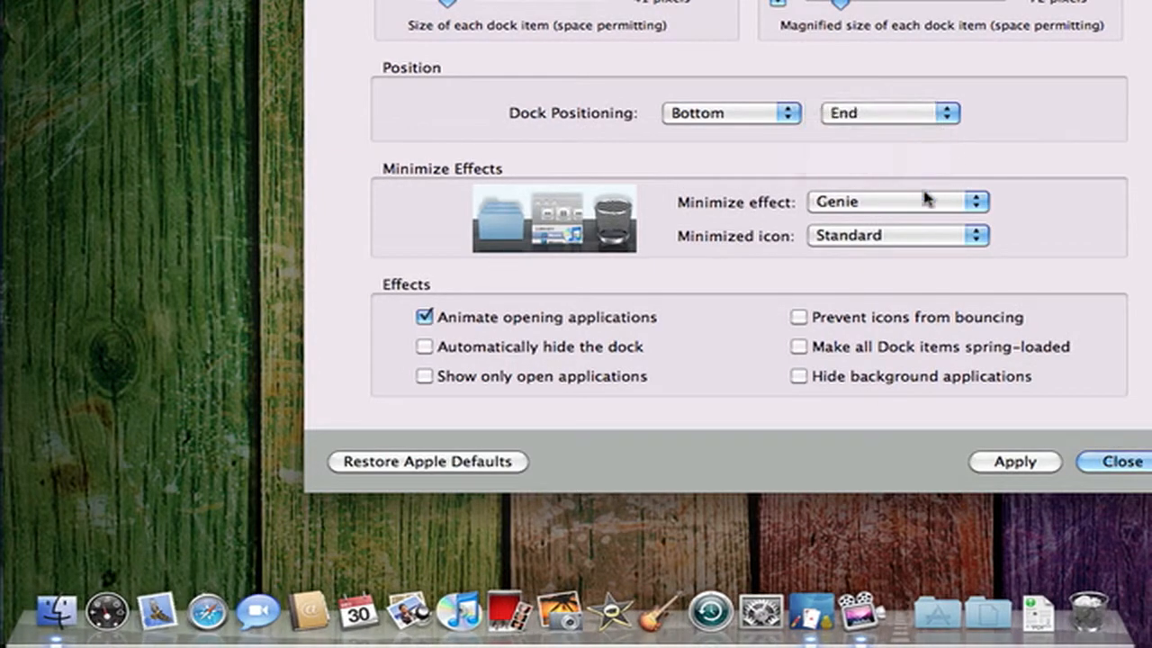
click(1019, 464)
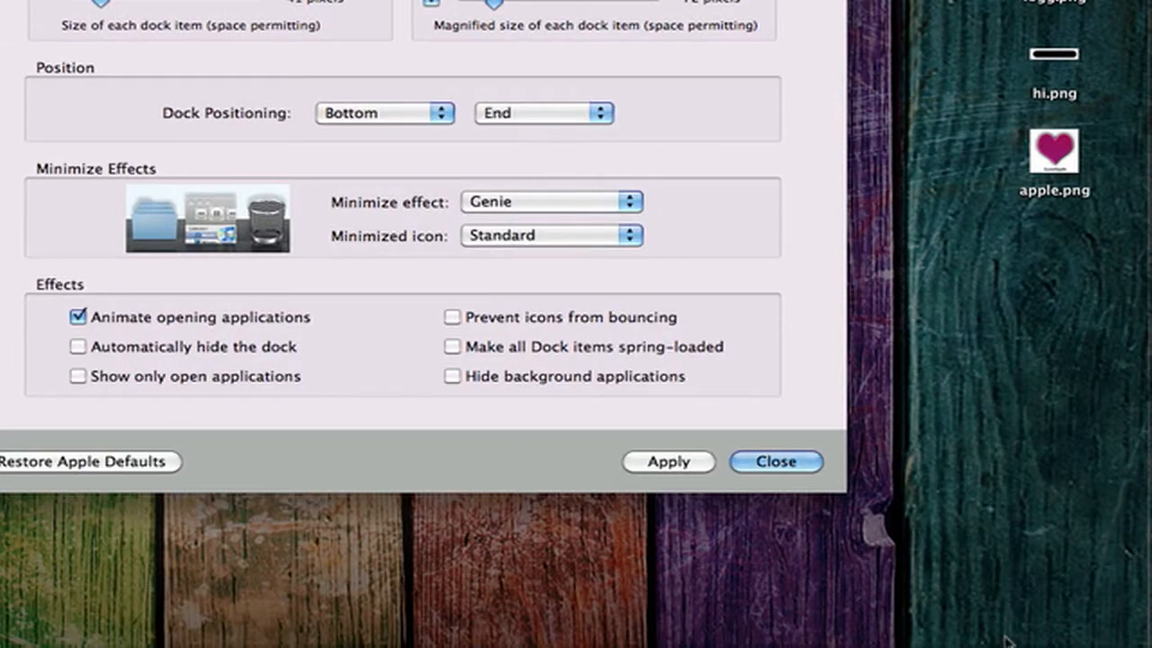
Return the Dock's alignment to Middle and apply the change.
click(501, 113)
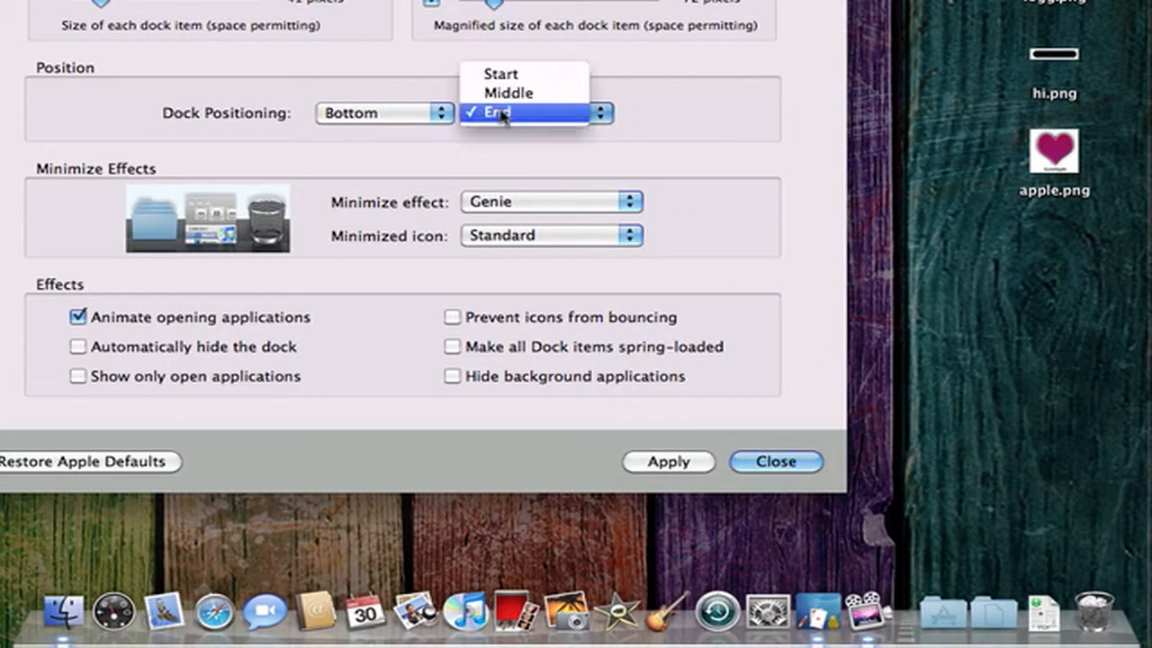
click(506, 94)
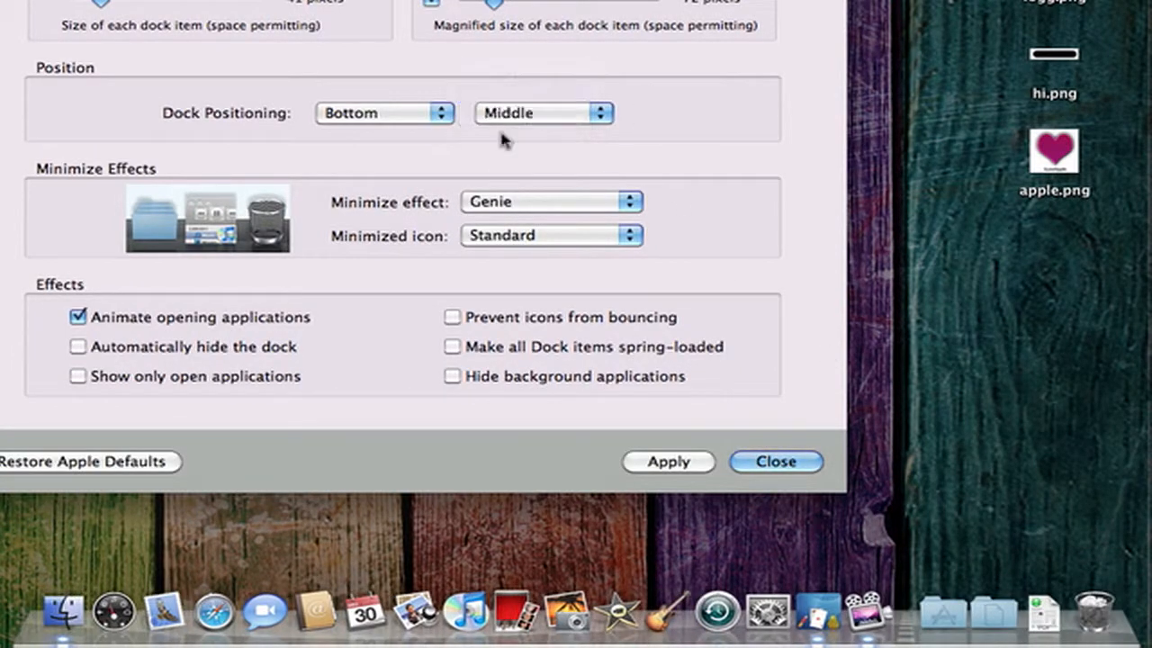
click(649, 466)
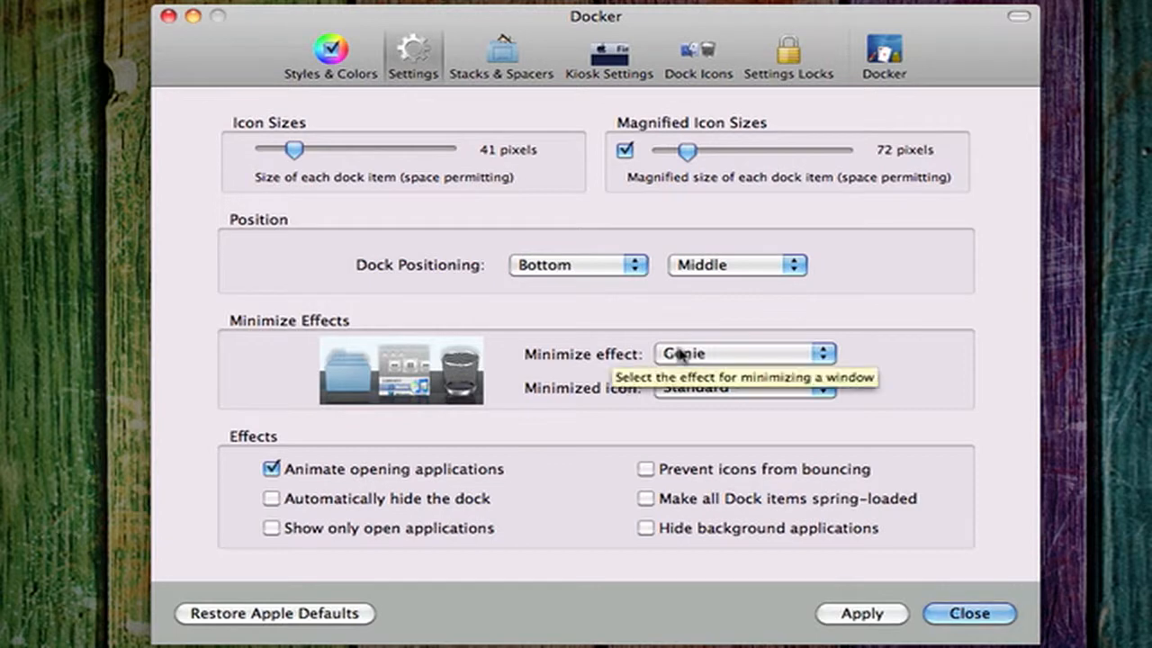
Apply the Scale minimize effect and test it by minimizing and restoring the Docker window.
click(681, 354)
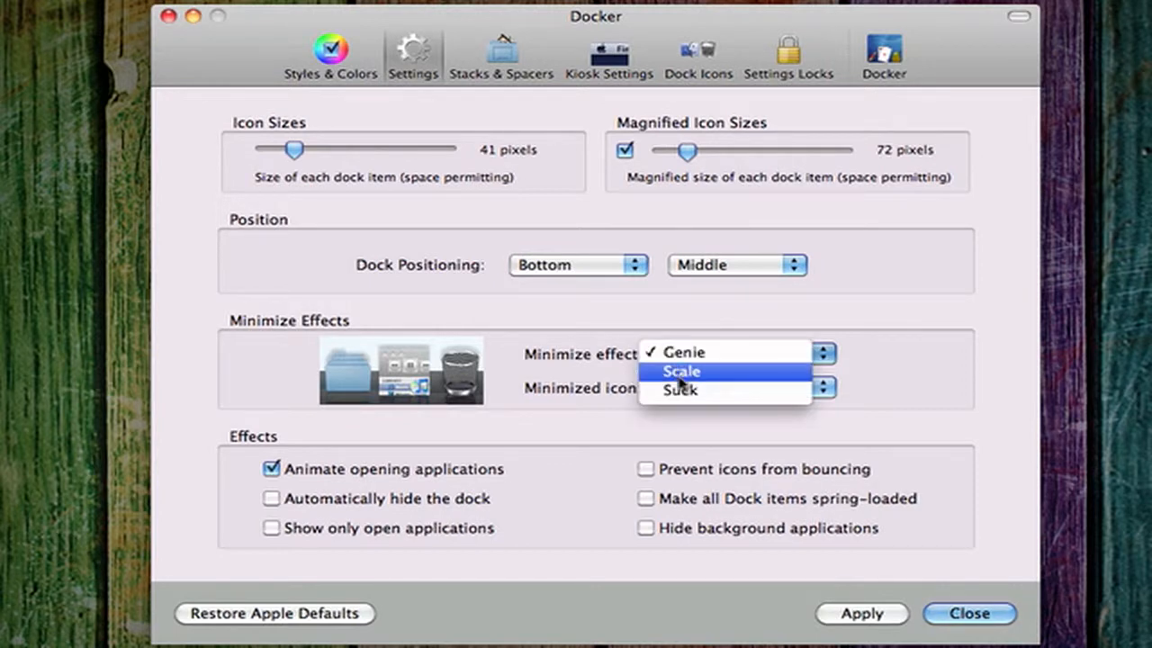
click(681, 371)
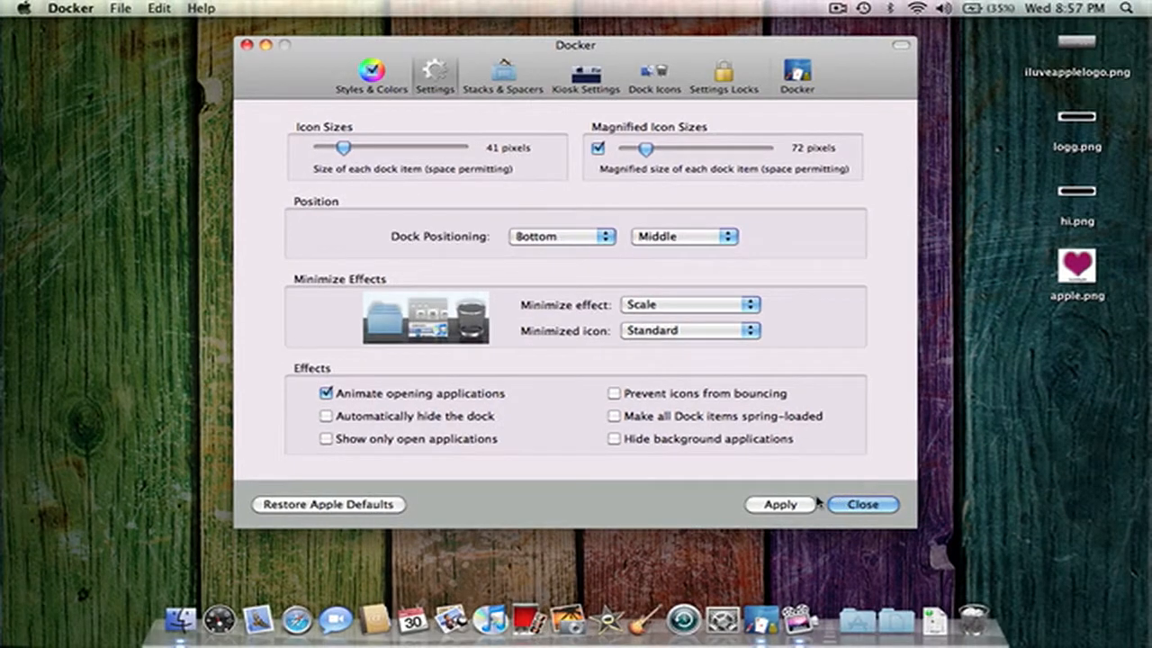
click(779, 504)
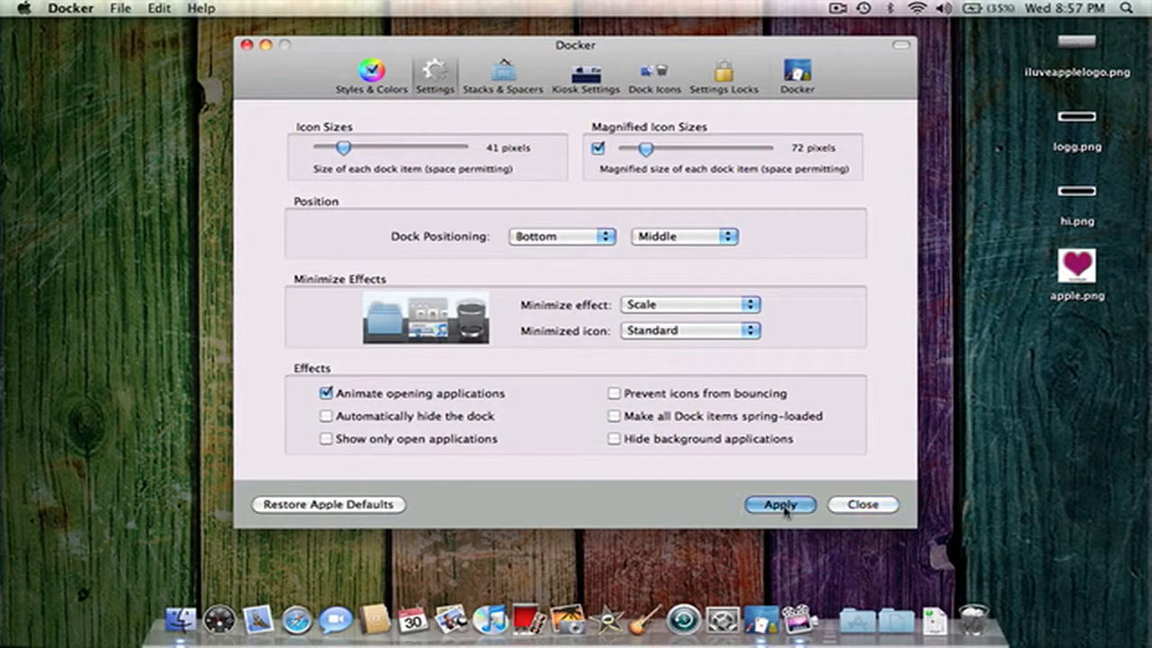
click(266, 46)
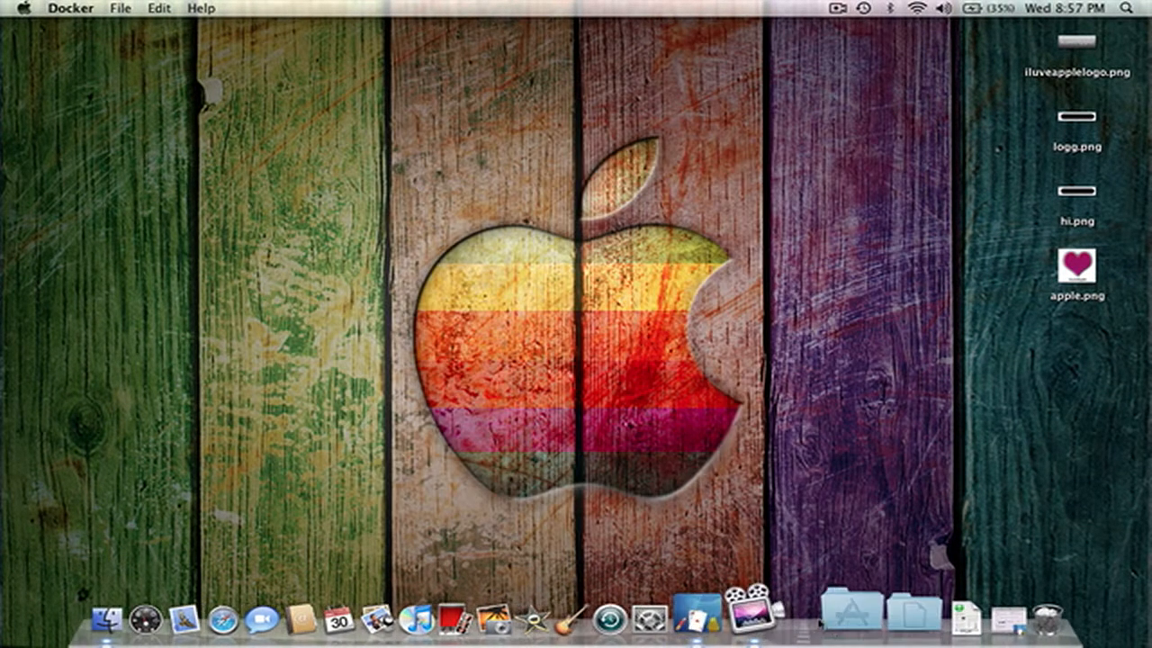
click(954, 625)
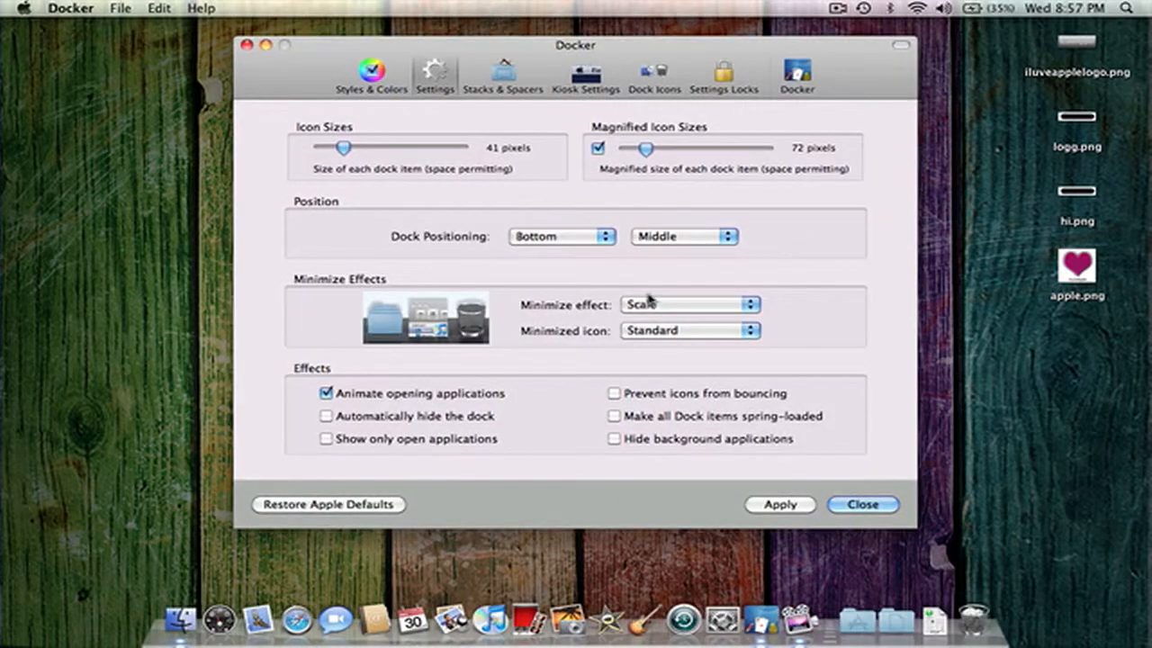
Apply the Suck minimize effect and test it by minimizing and restoring the Docker window.
click(648, 303)
click(648, 319)
click(780, 504)
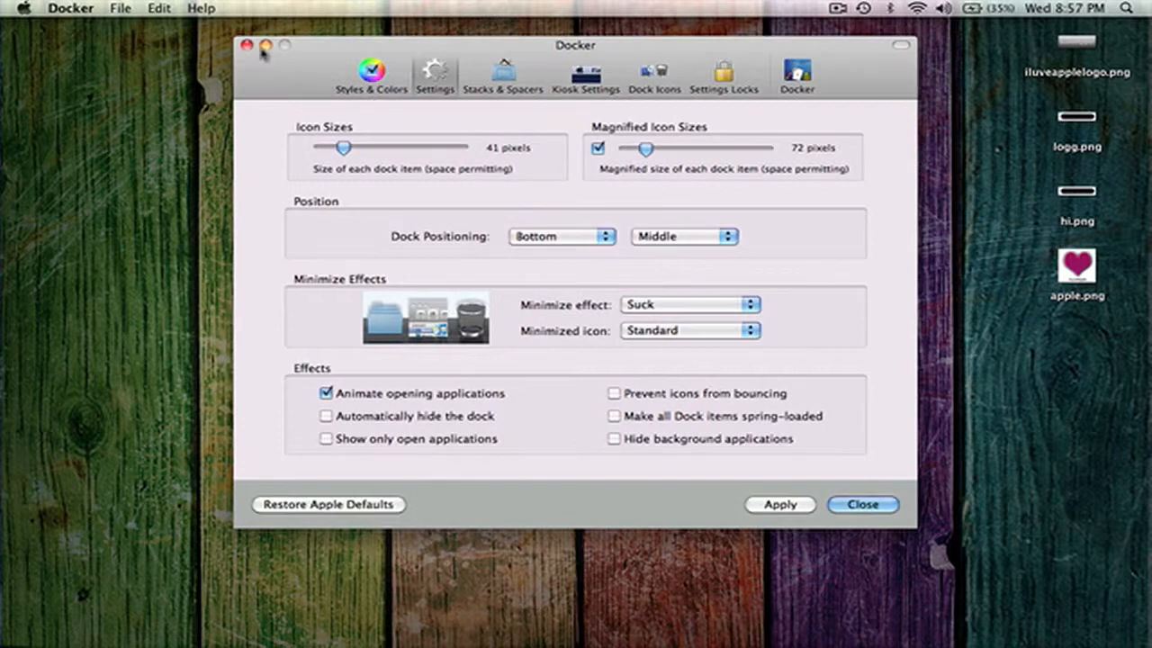
click(264, 46)
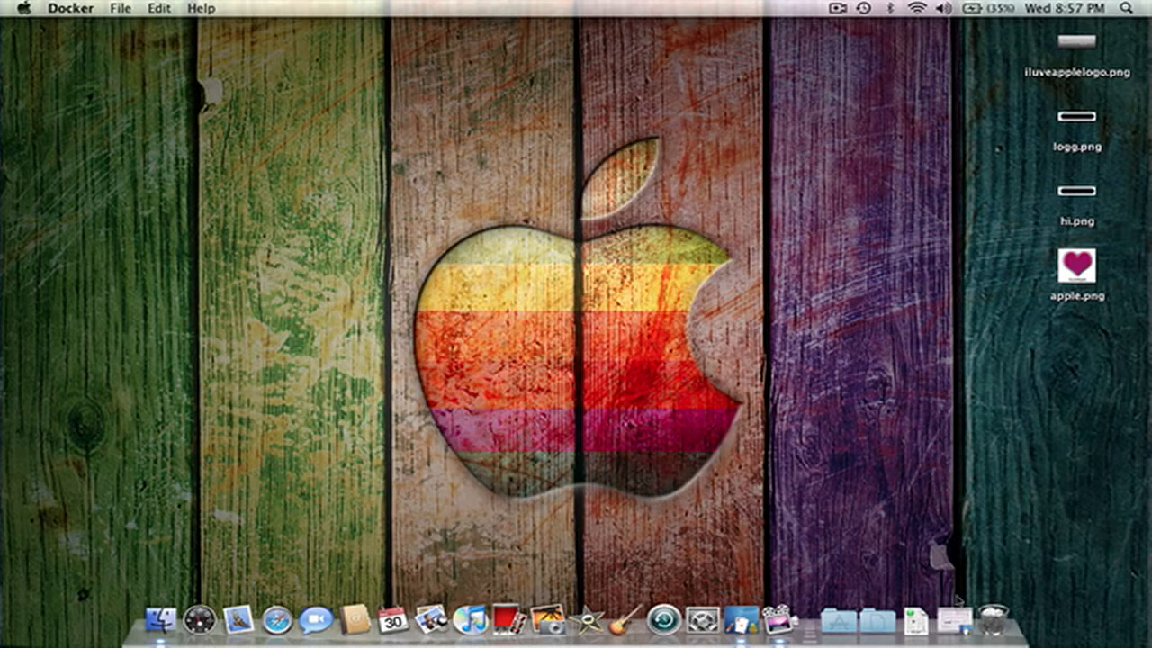
click(955, 549)
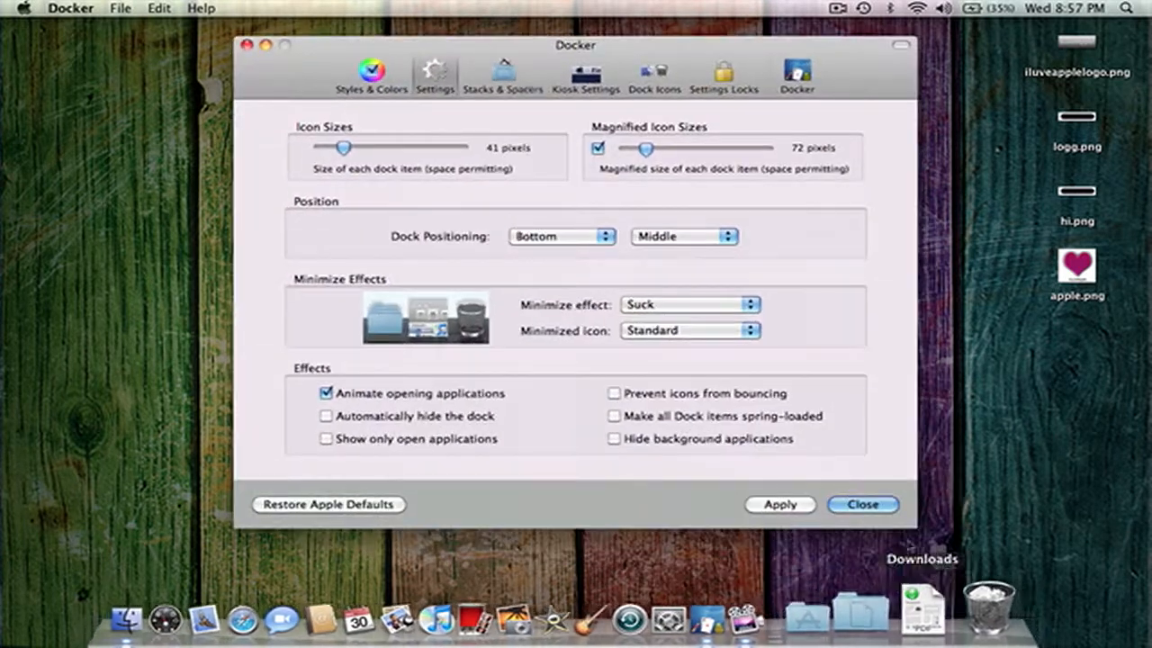
Set the minimize effect back to Genie and apply the change.
click(648, 308)
click(643, 270)
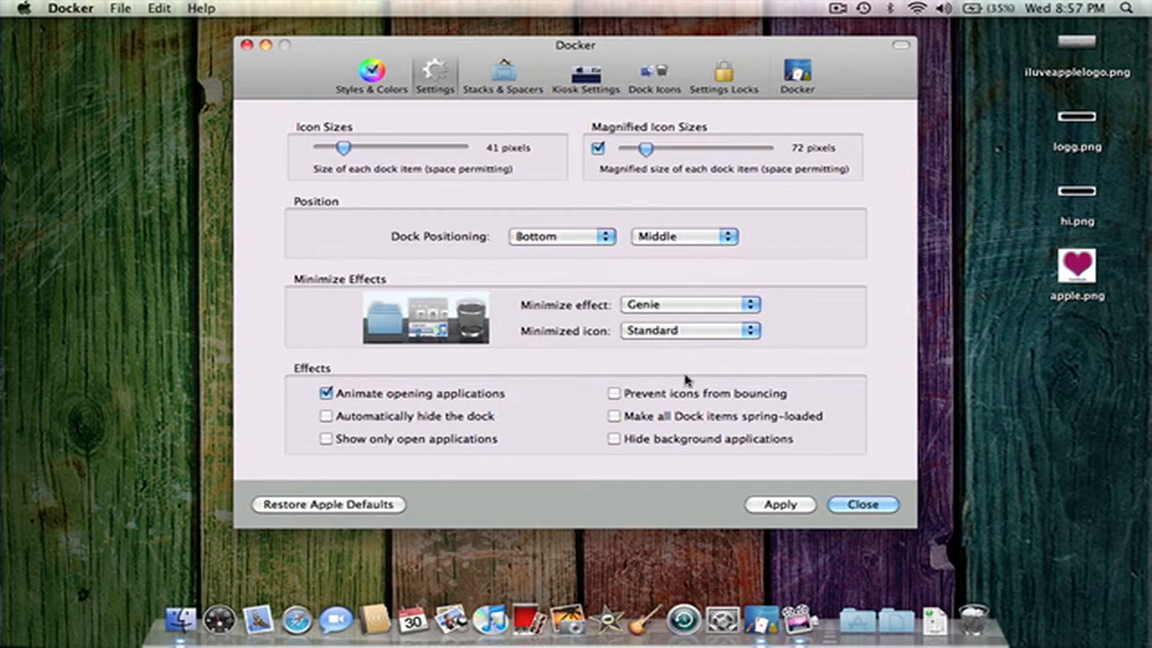
click(776, 505)
Review the minimized icon choices, including Top Corner Icon, and keep the option at Standard.
click(656, 334)
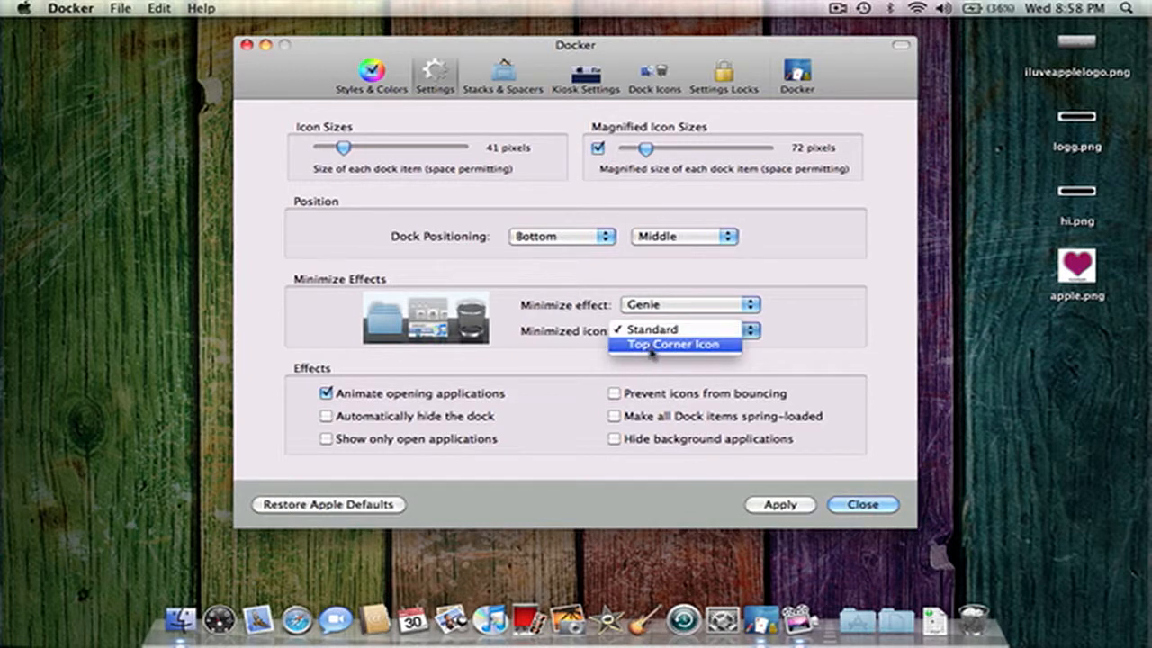
click(553, 365)
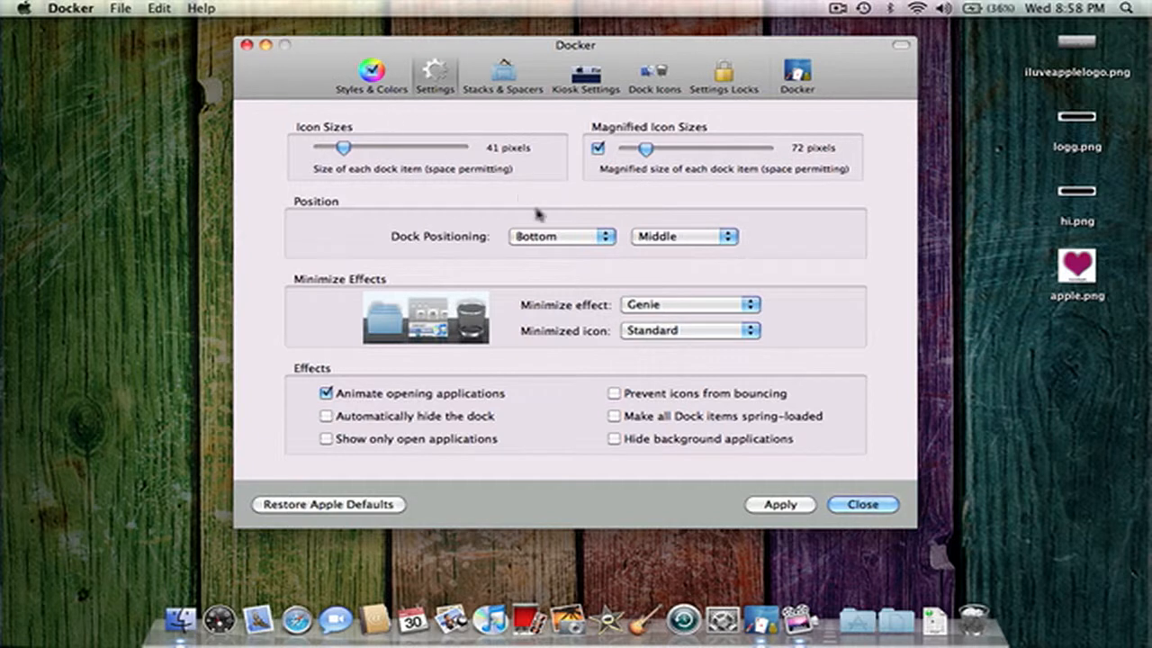
click(655, 331)
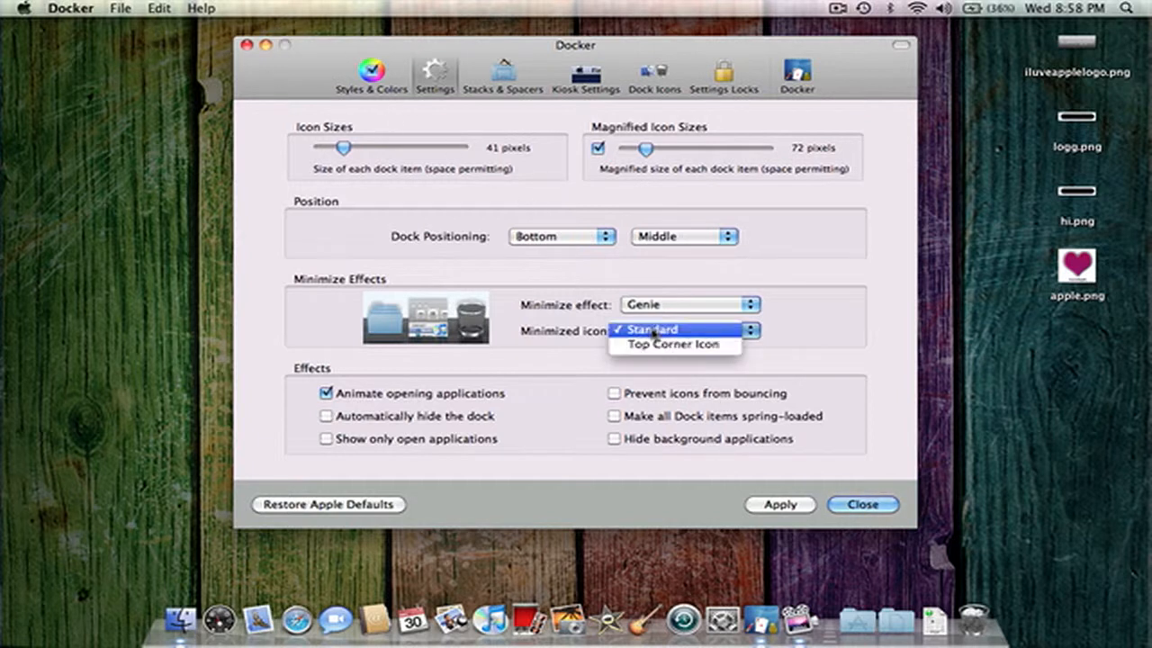
click(655, 331)
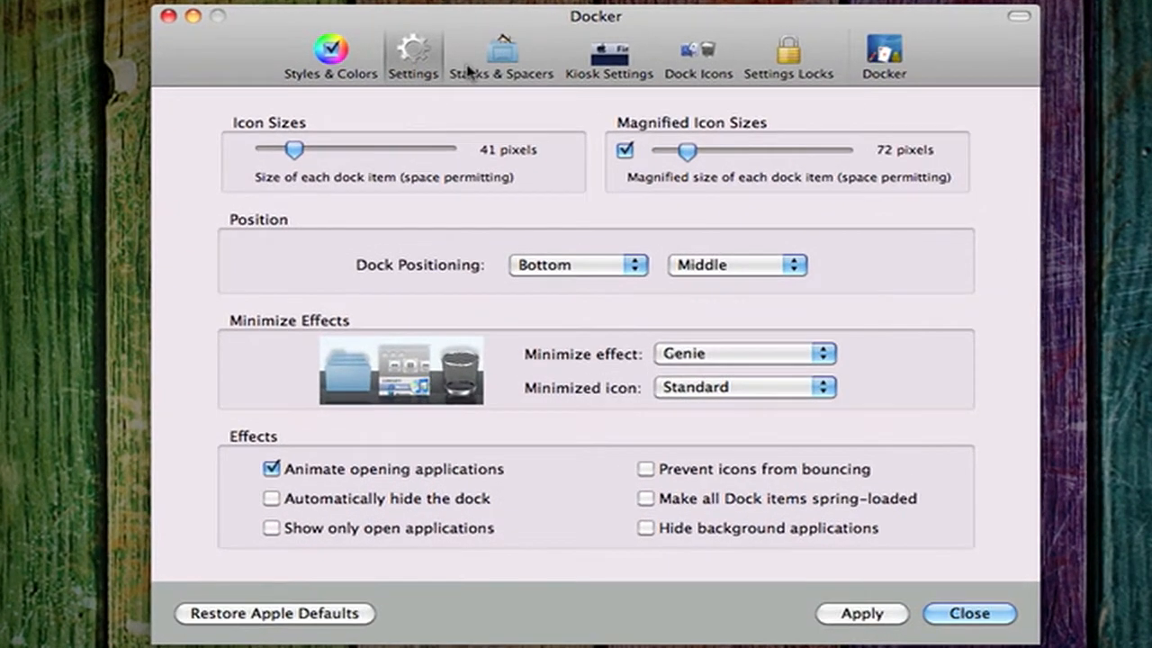
Add a blank spacer to the Dock from the Stacks & Spacers settings and remove it from the Dock again.
click(477, 69)
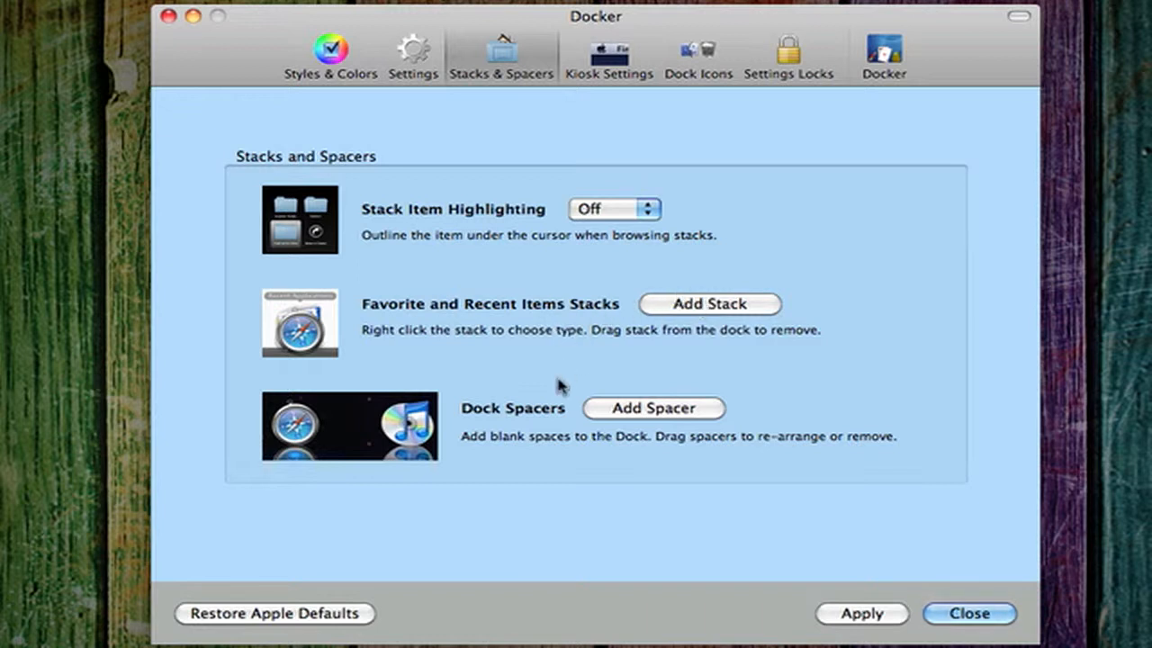
click(677, 413)
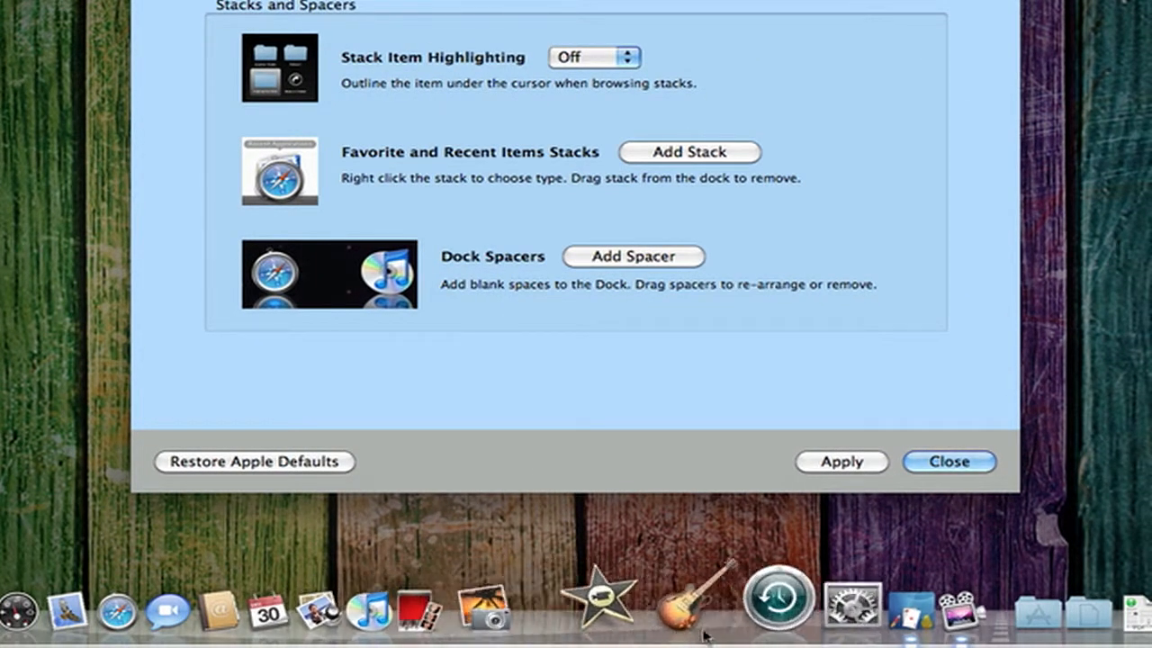
drag(646, 637, 699, 454)
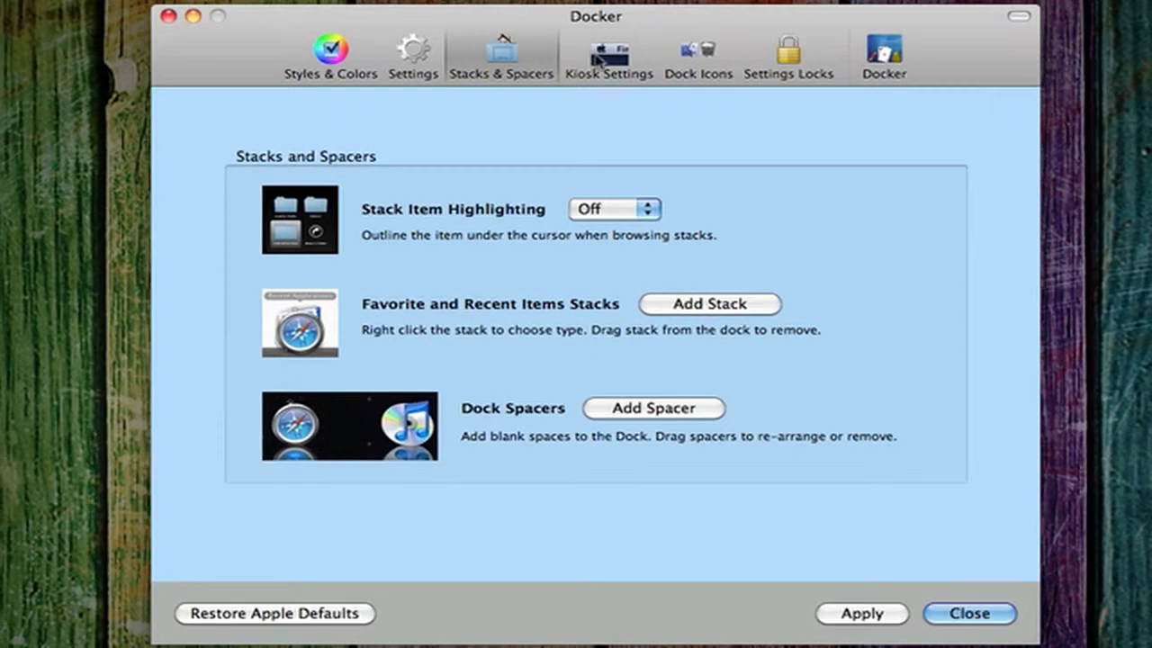
Examine the Finder menubar visibility choices in the Kiosk Settings, leaving Normal selected, and view the Dock Icons settings.
click(585, 0)
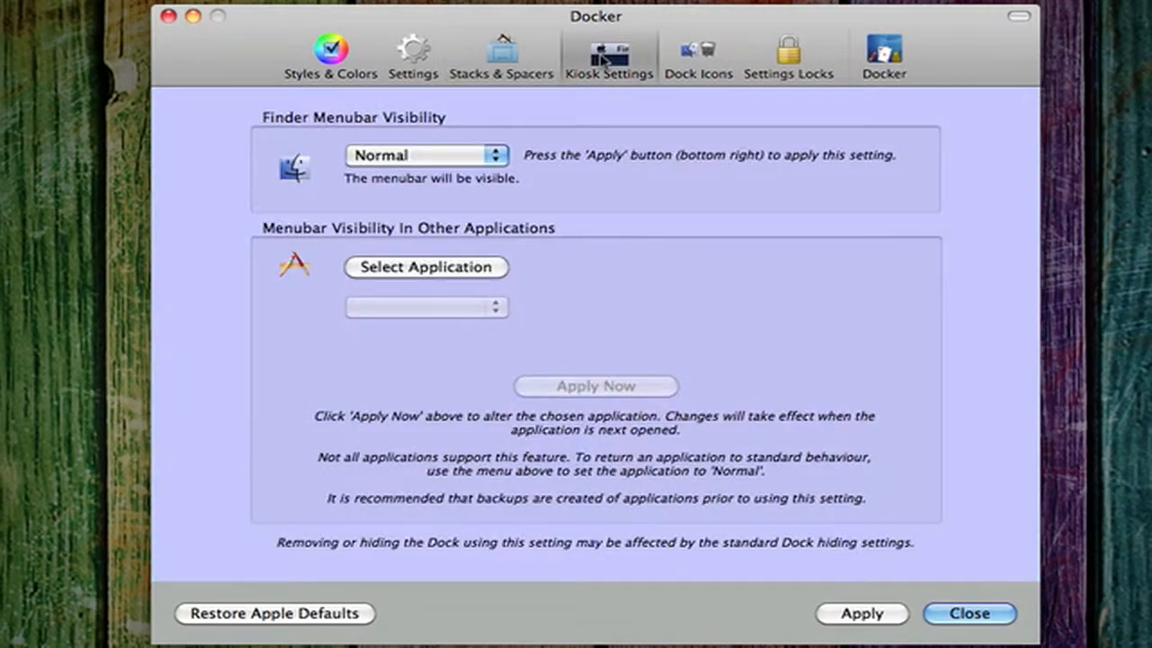
click(415, 162)
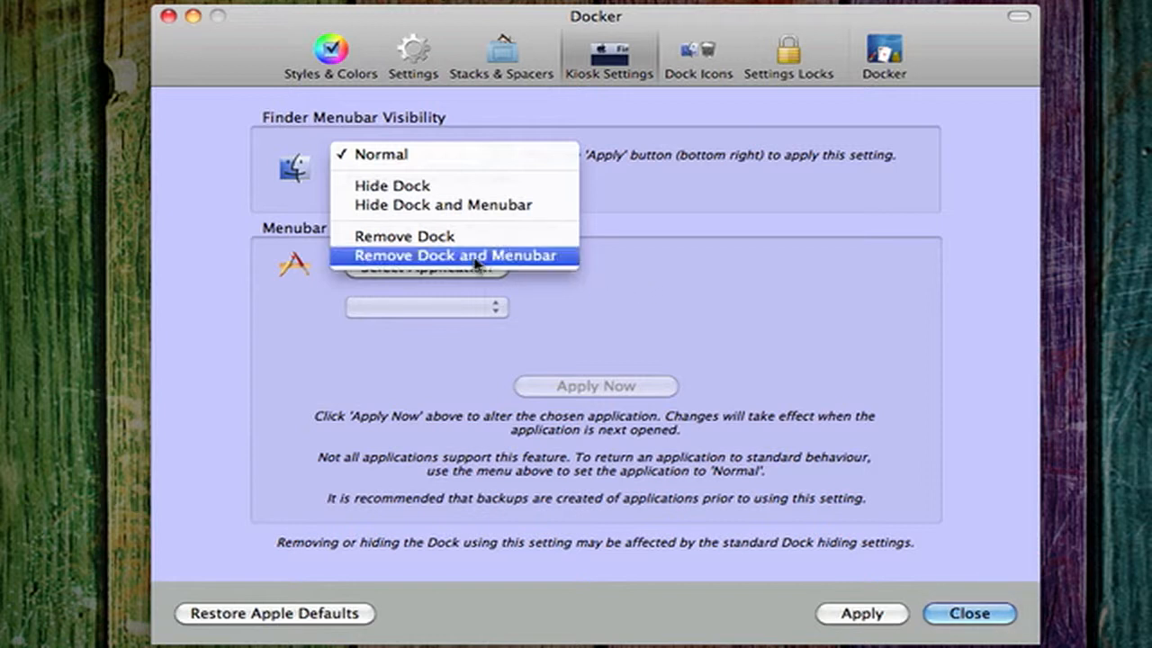
click(690, 258)
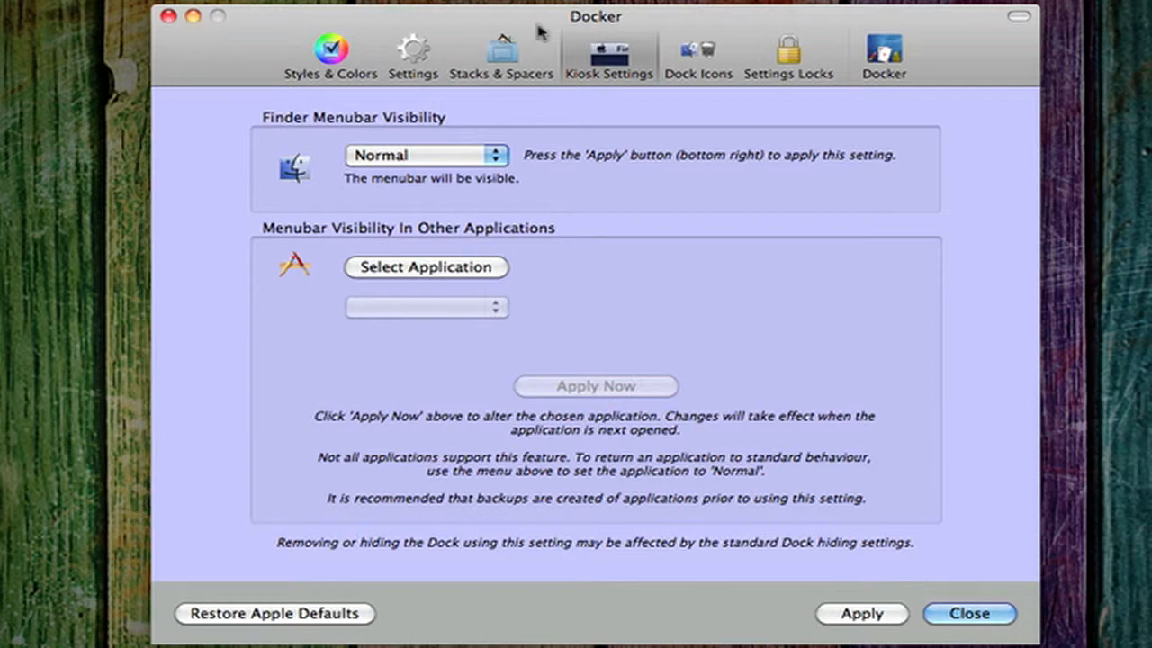
click(683, 55)
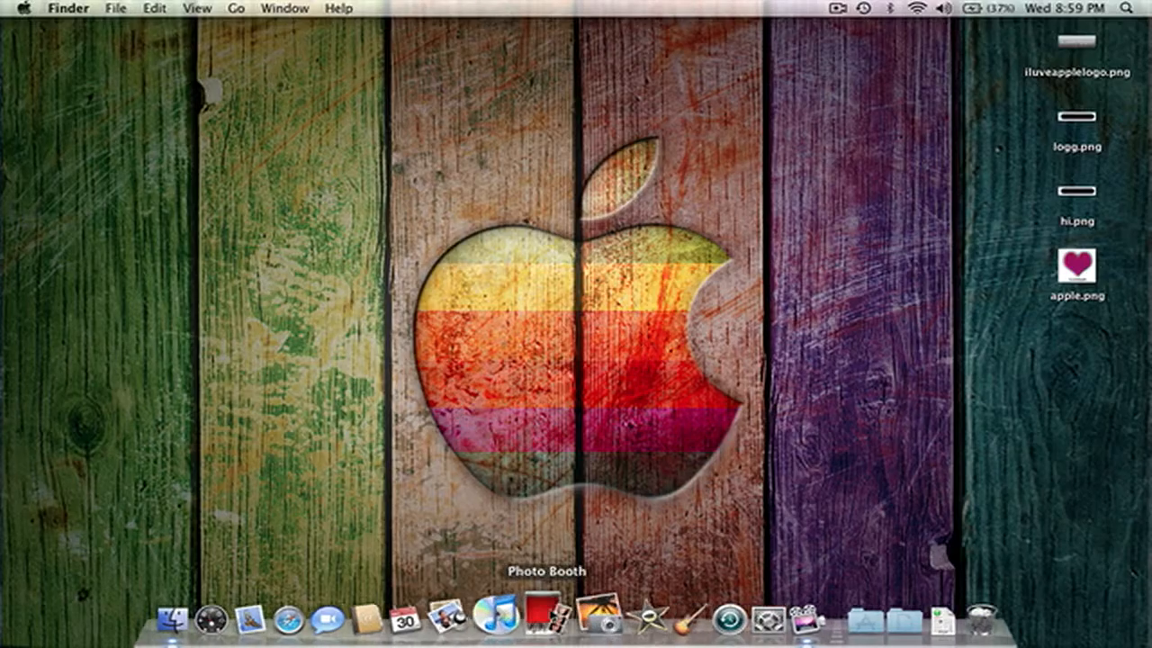
Switch to SuperDocker by launching it from the Applications stack in the Dock.
click(829, 614)
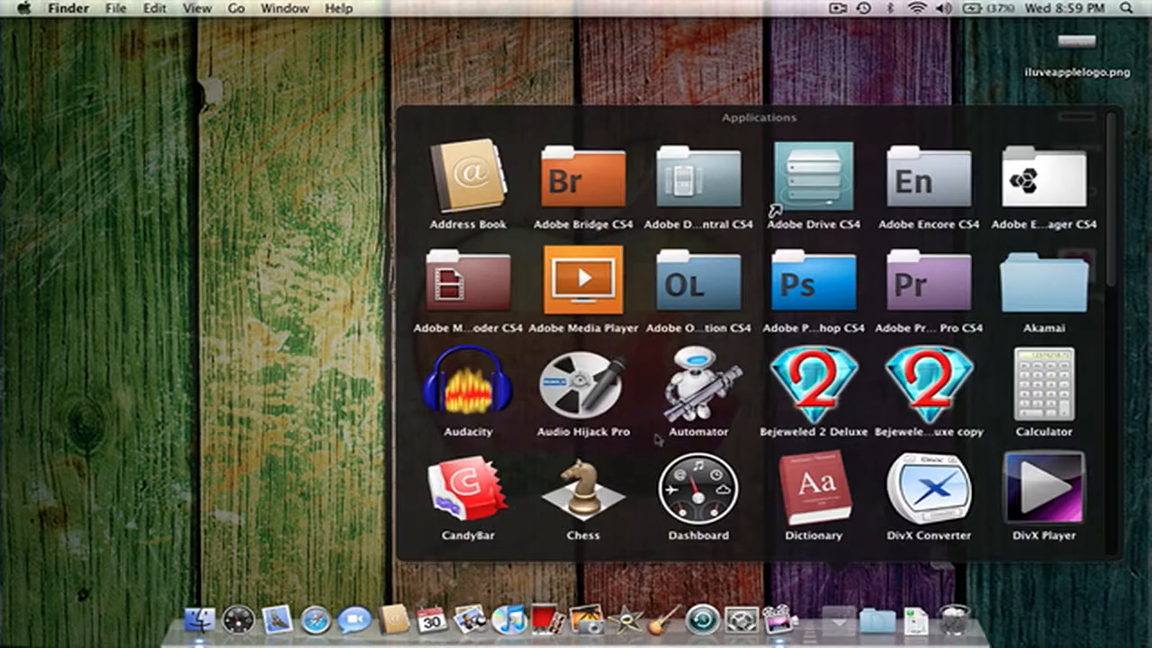
scroll(772, 216, down, 10)
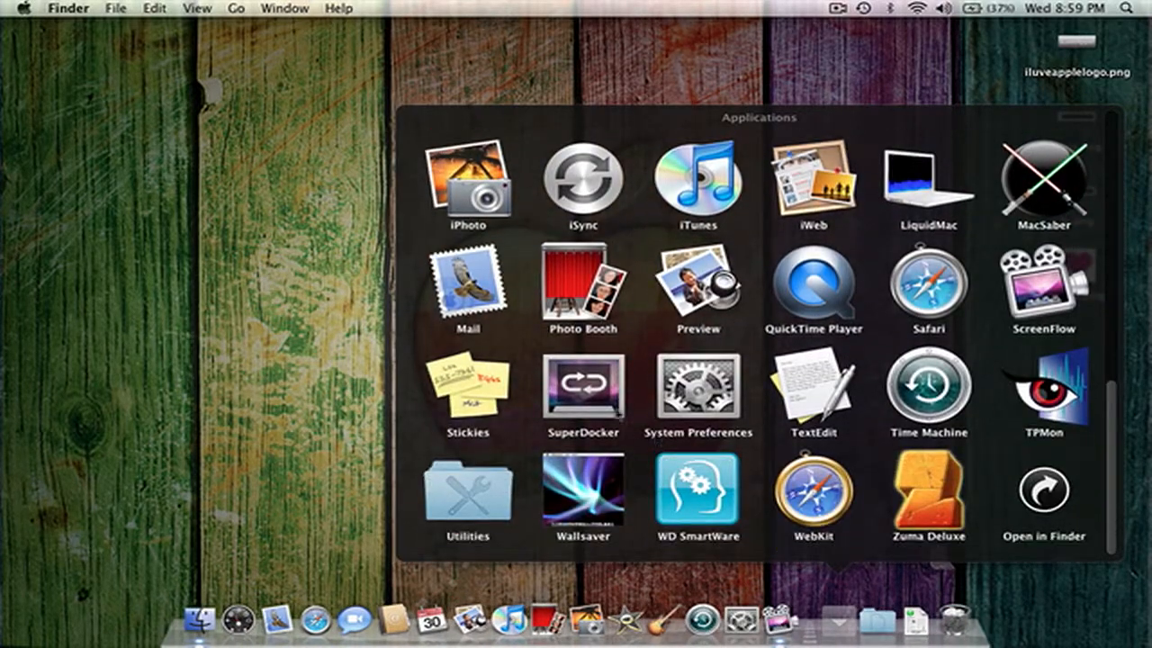
click(565, 389)
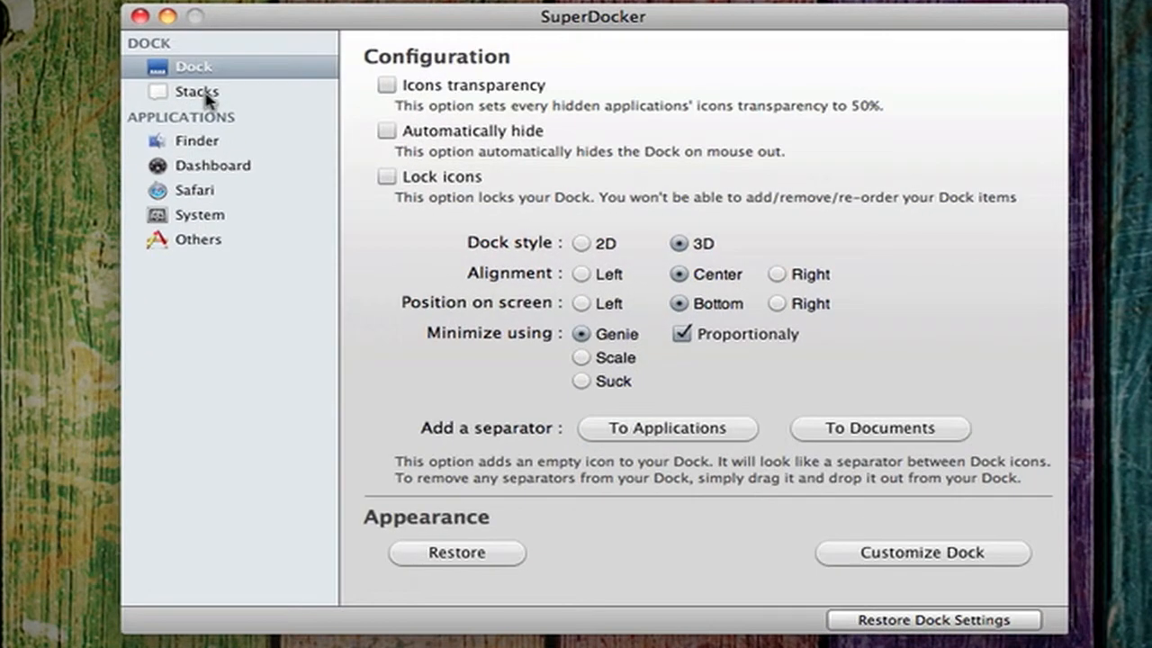
Show the Stacks settings and browse the Applications stack in the Dock, moving the highlight between application icons before closing it.
click(200, 93)
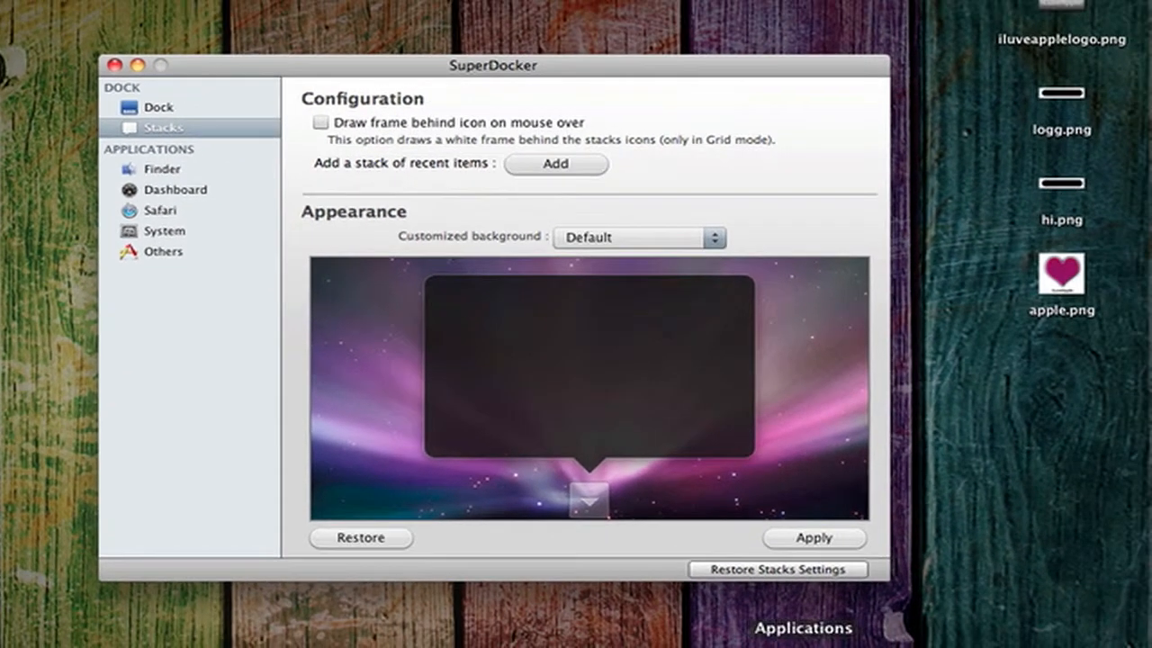
click(804, 646)
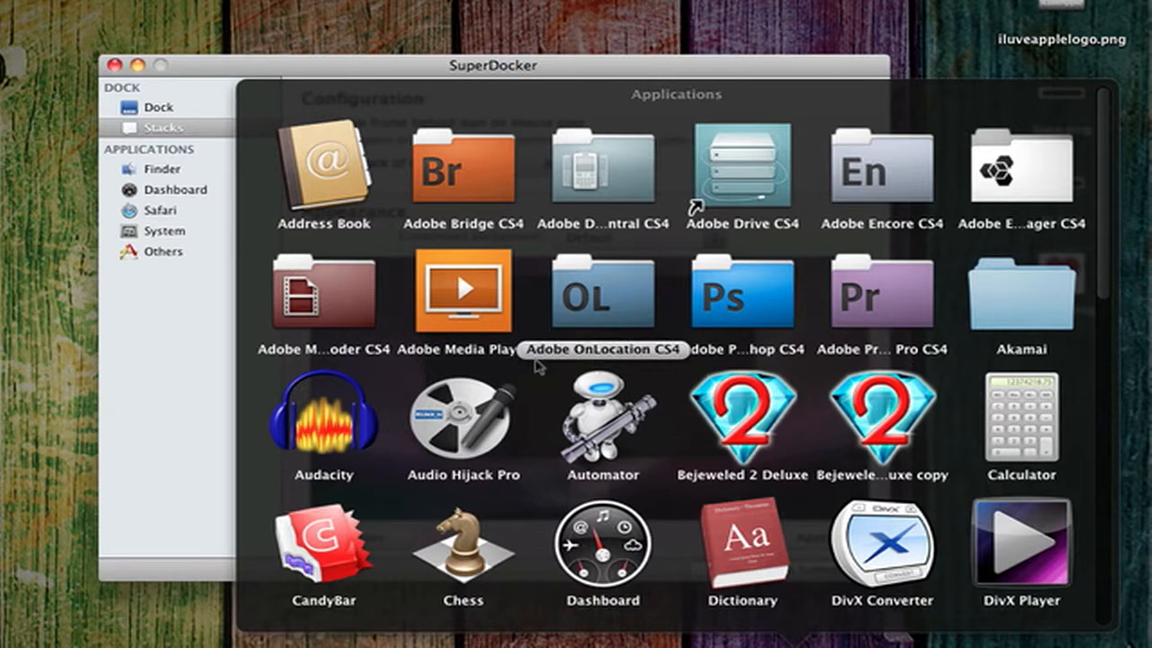
scroll(538, 365, down, 5)
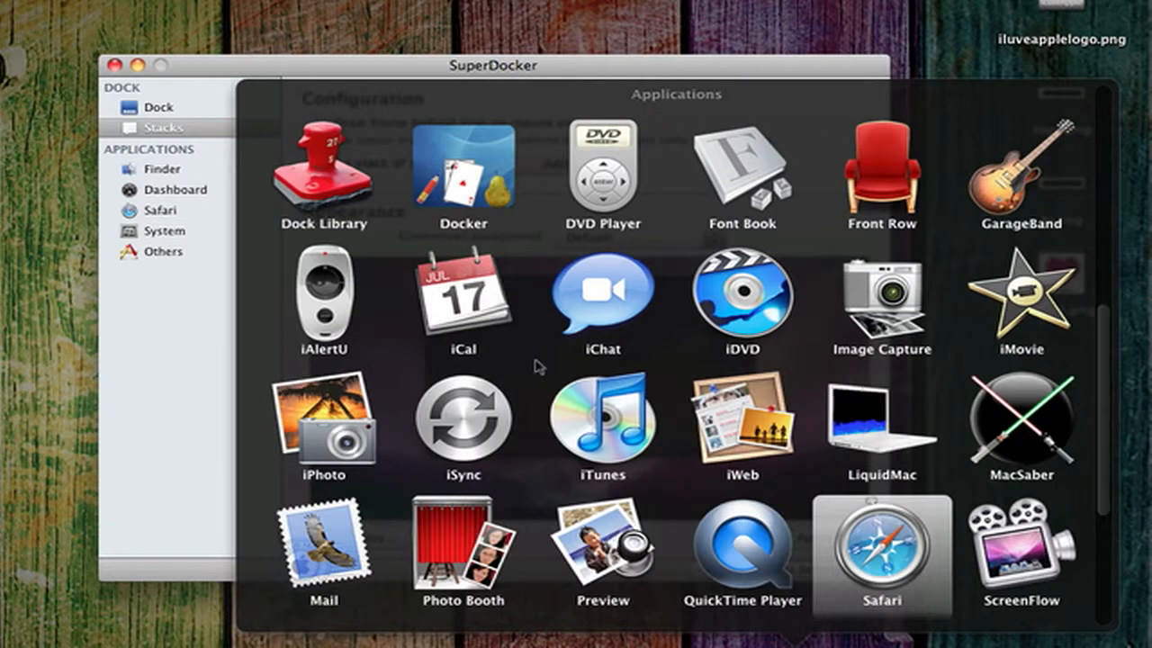
key(Left)
key(Left)
key(Left)
key(Up)
key(Up)
key(Up)
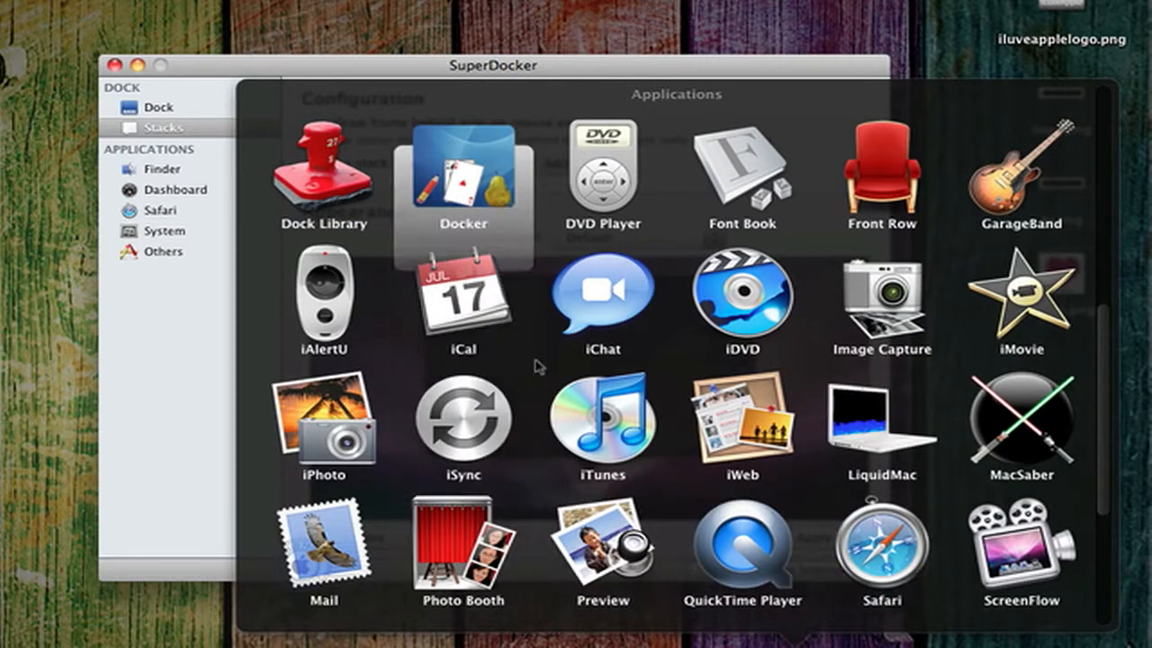
key(Right)
key(Right)
key(Right)
key(Down)
key(Escape)
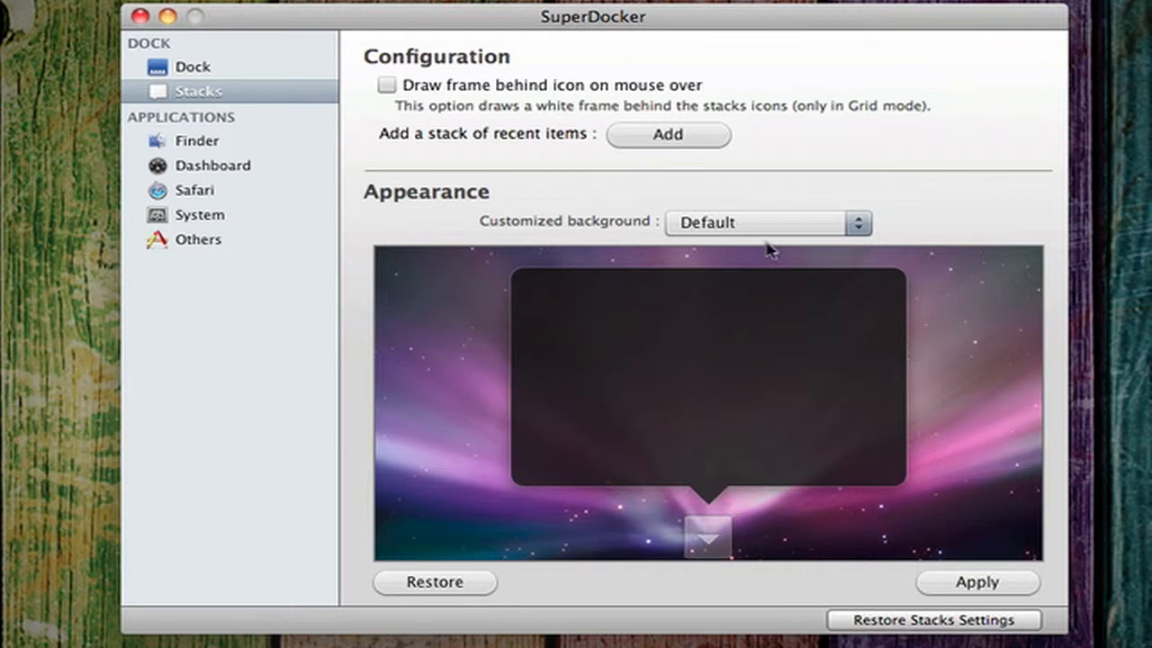
Set the customized stack background to Other color and pick a bright pink from the color wheel.
click(698, 227)
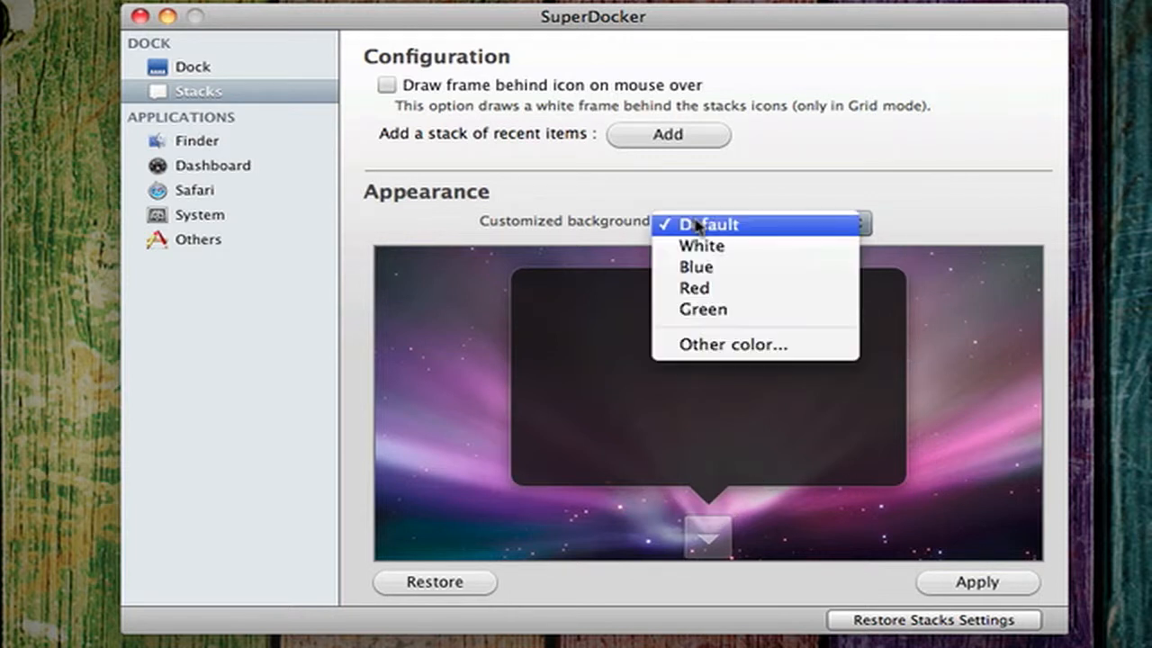
click(706, 345)
click(901, 228)
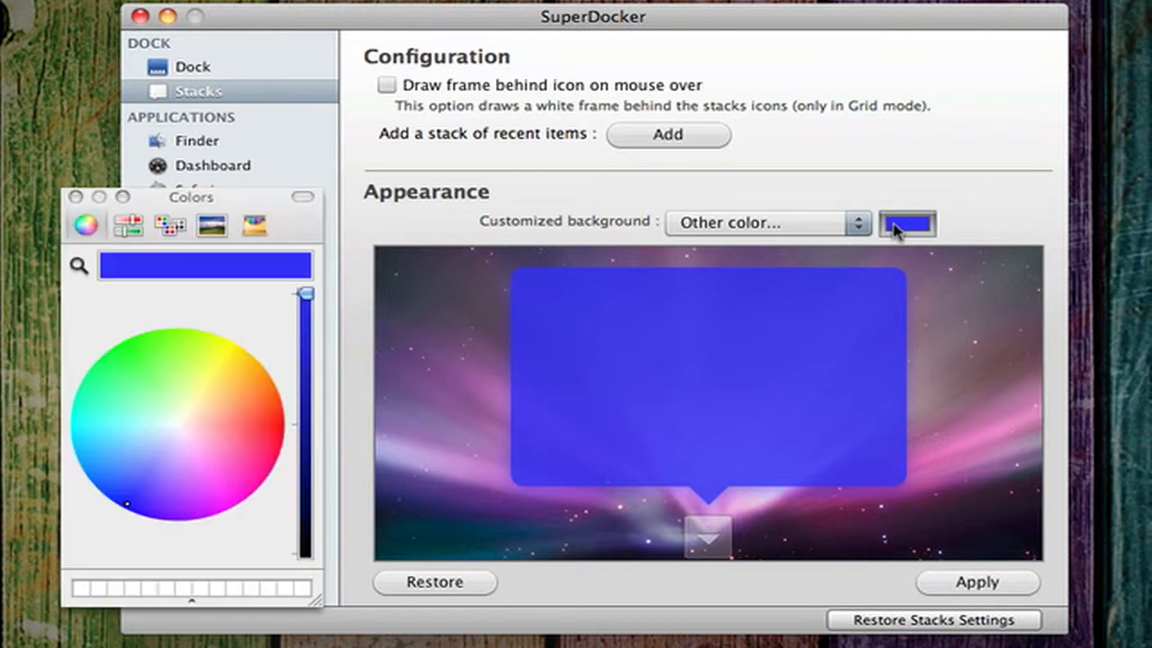
drag(133, 389, 236, 484)
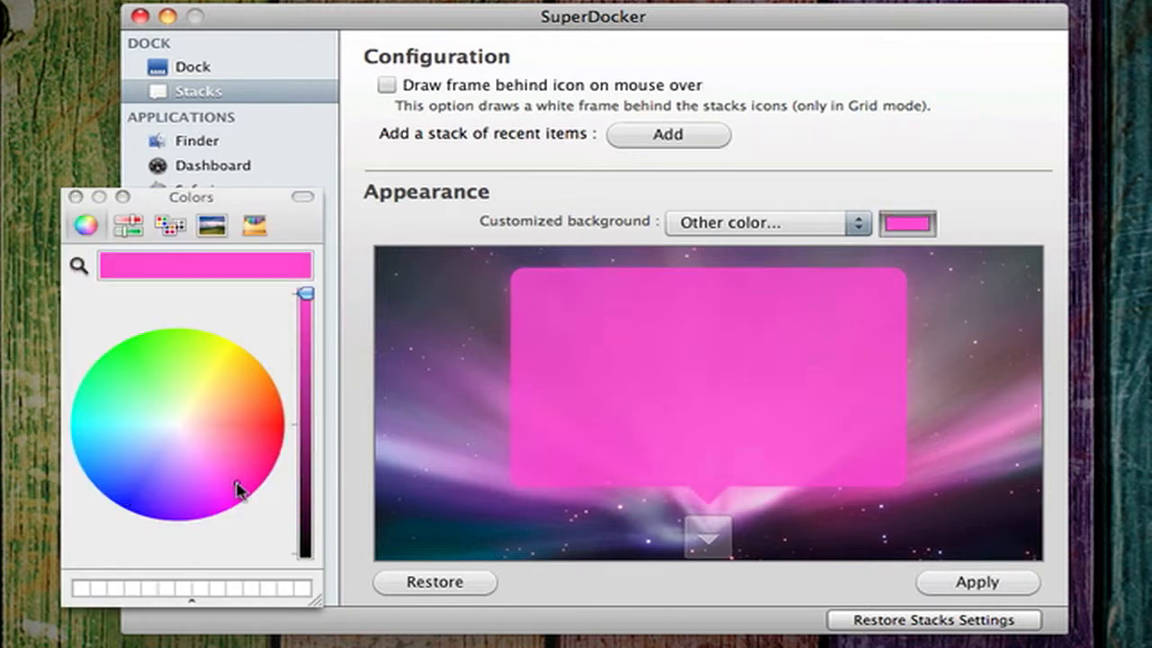
click(76, 197)
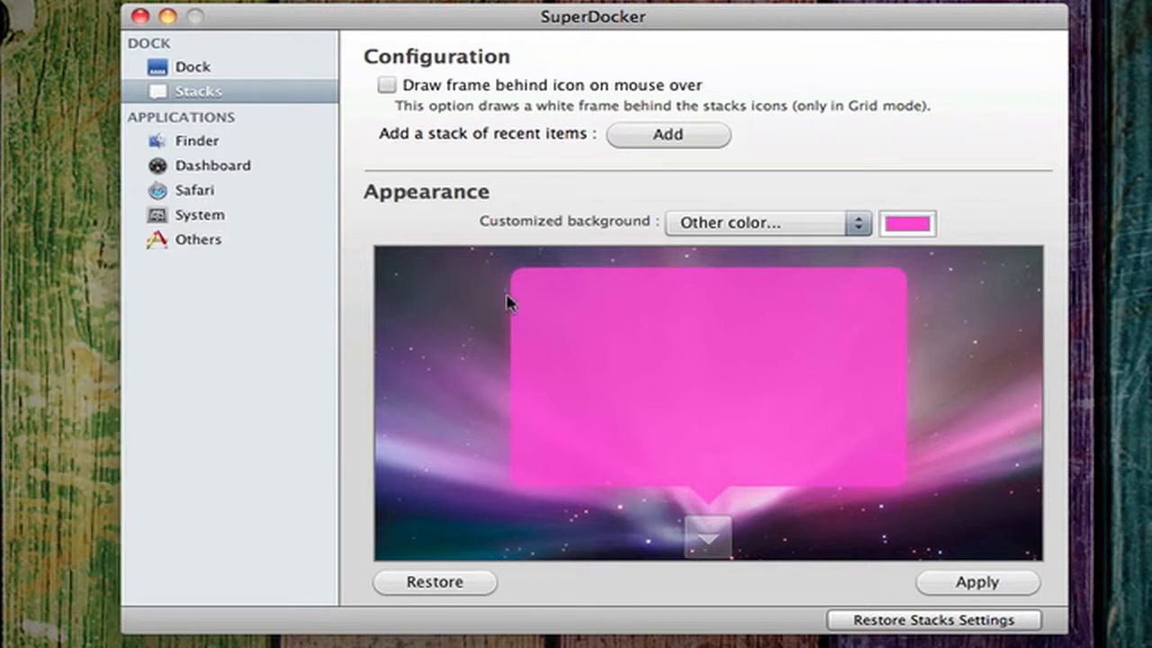
Apply the pink stack background, authorizing the change with the account password, and dismiss the confirmation.
click(963, 589)
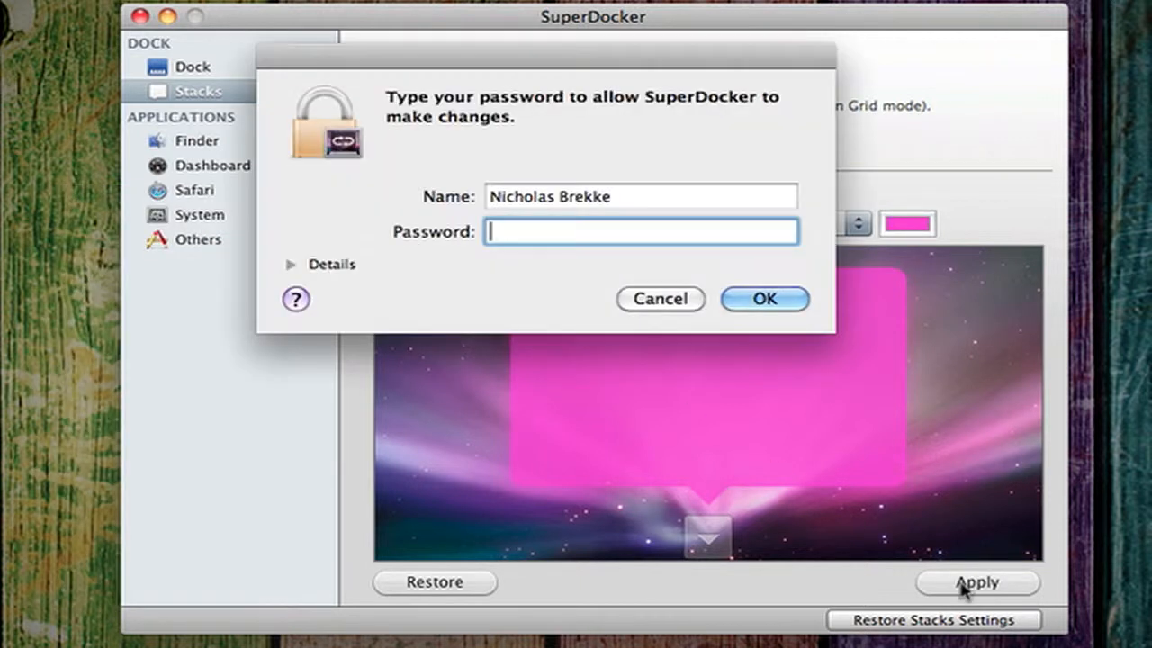
click(785, 303)
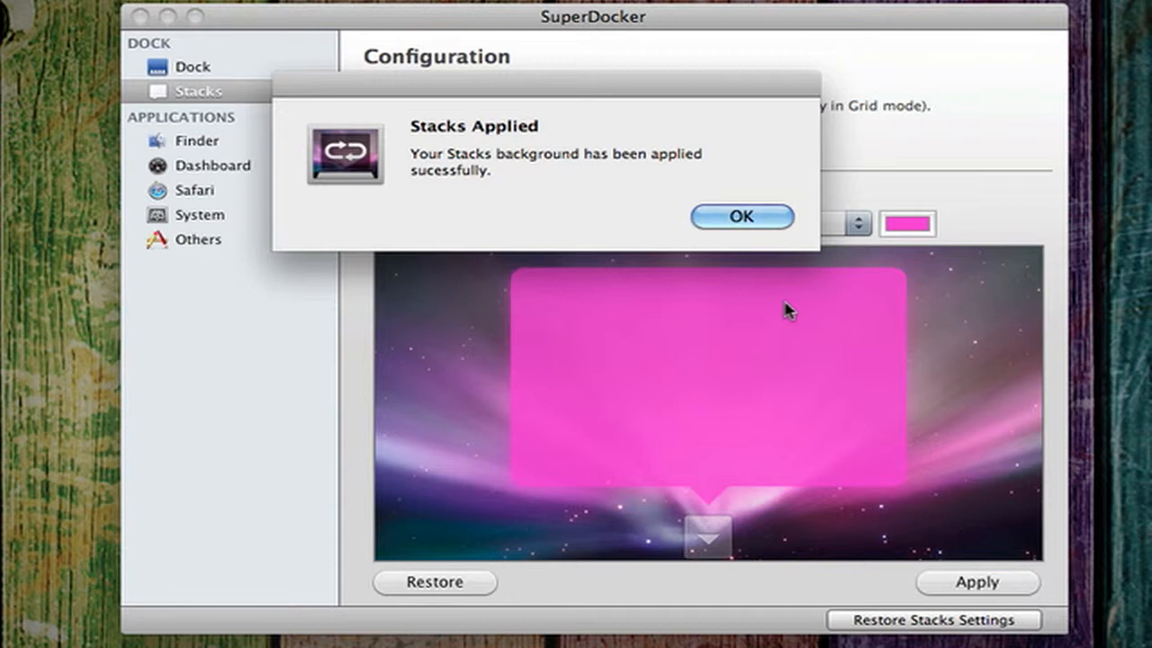
click(746, 222)
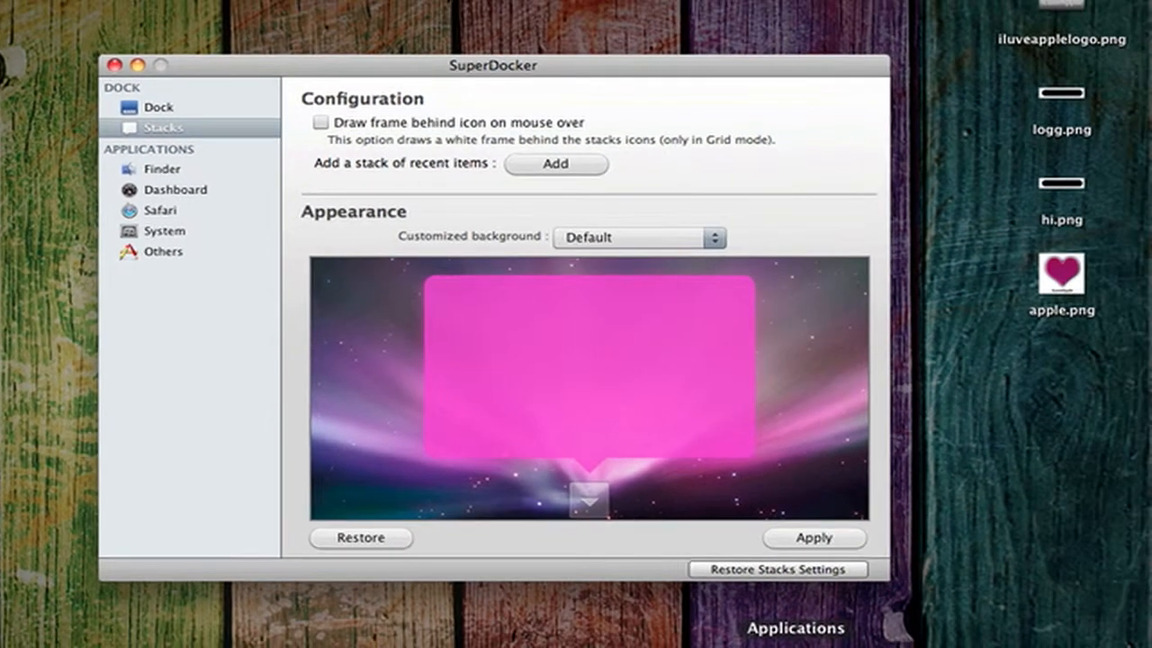
Open the Applications stack to check its pink background, browse the icons and close it.
click(795, 646)
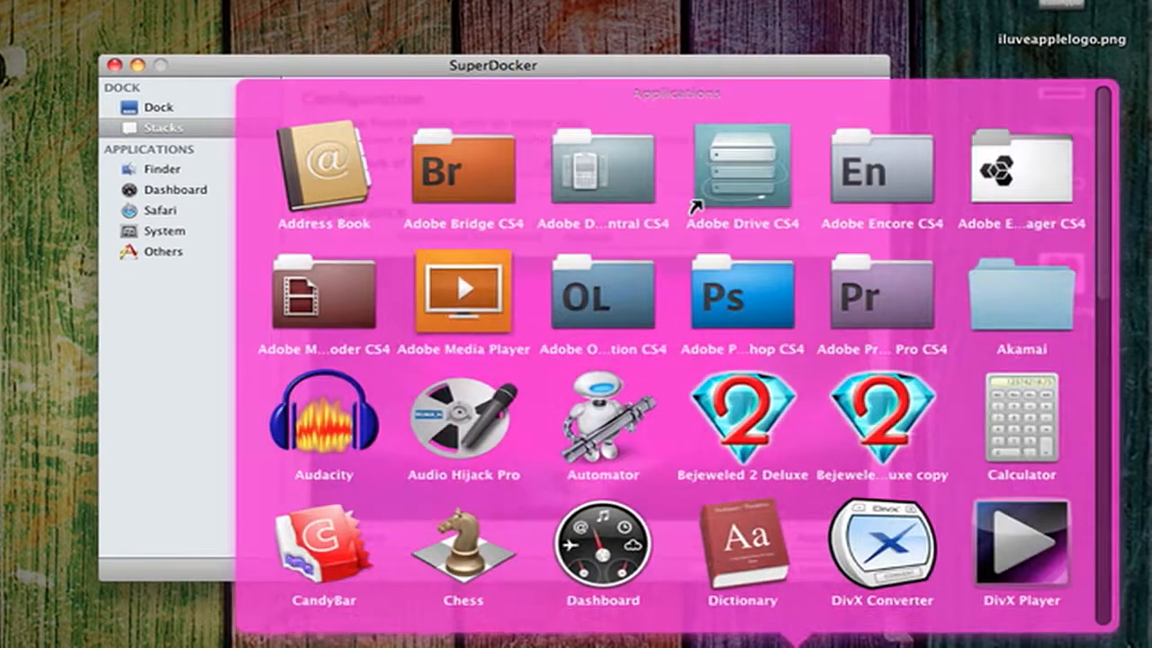
scroll(633, 328, down, 10)
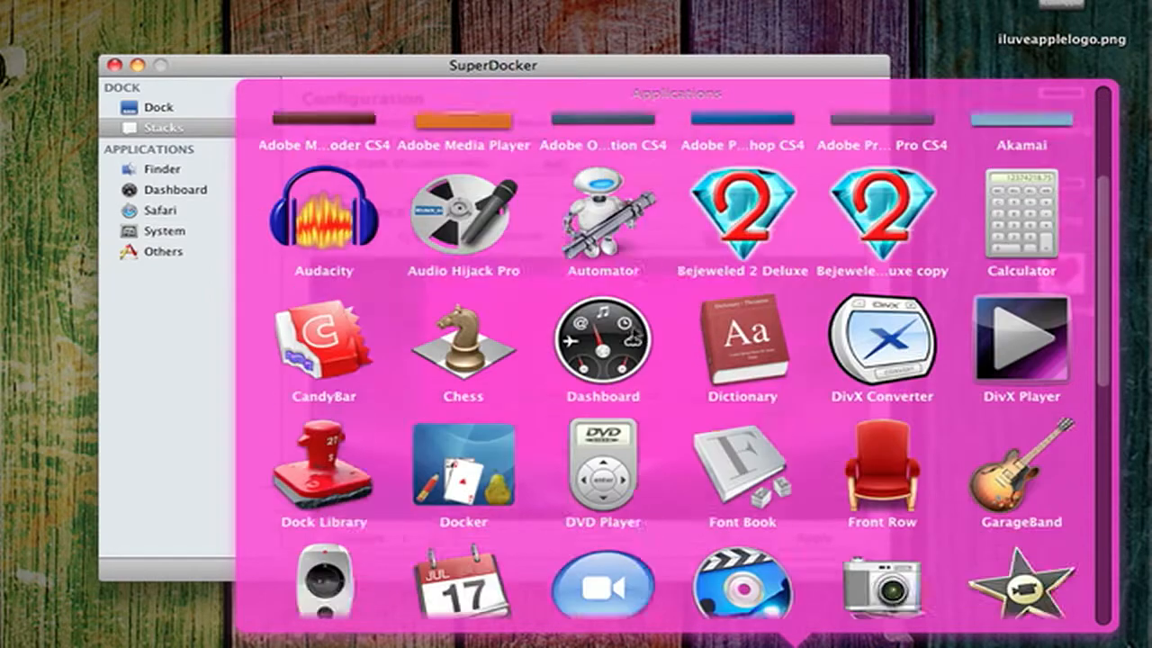
click(196, 343)
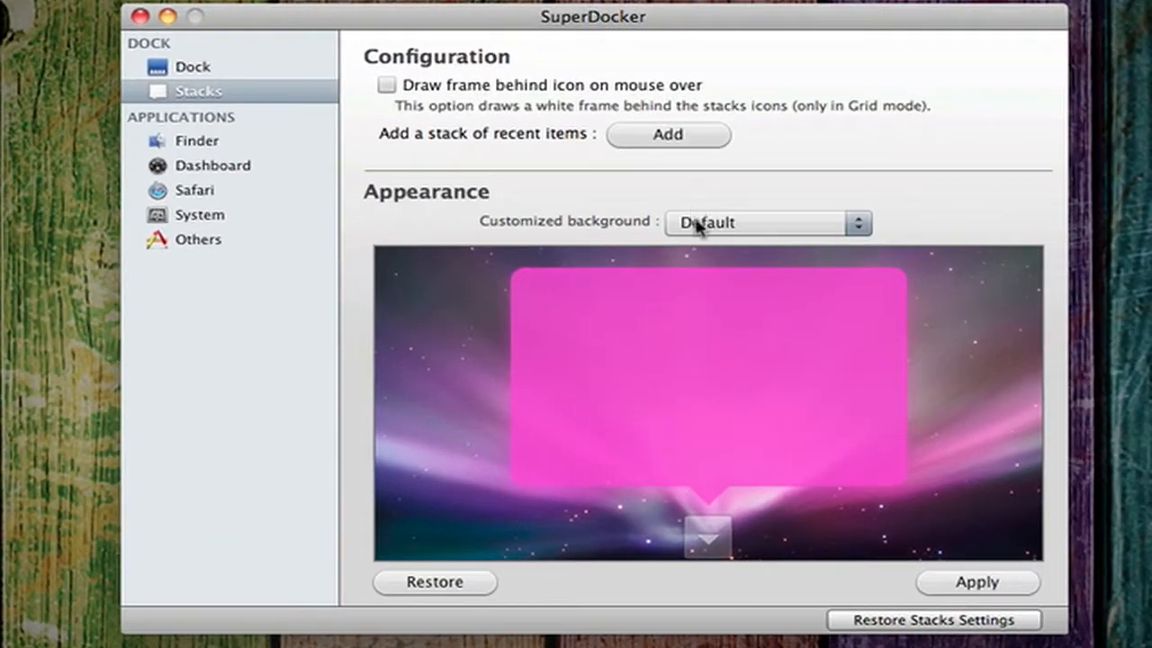
Restore the default stack background, authorizing the change with the account password, and dismiss the confirmation.
click(587, 239)
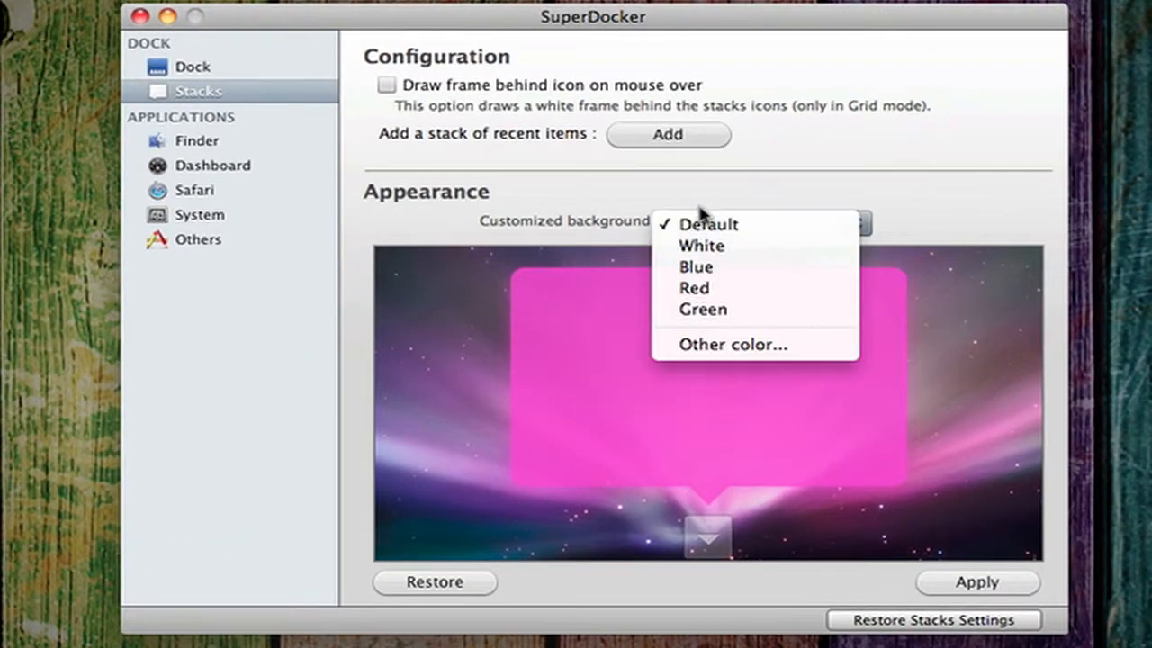
click(702, 195)
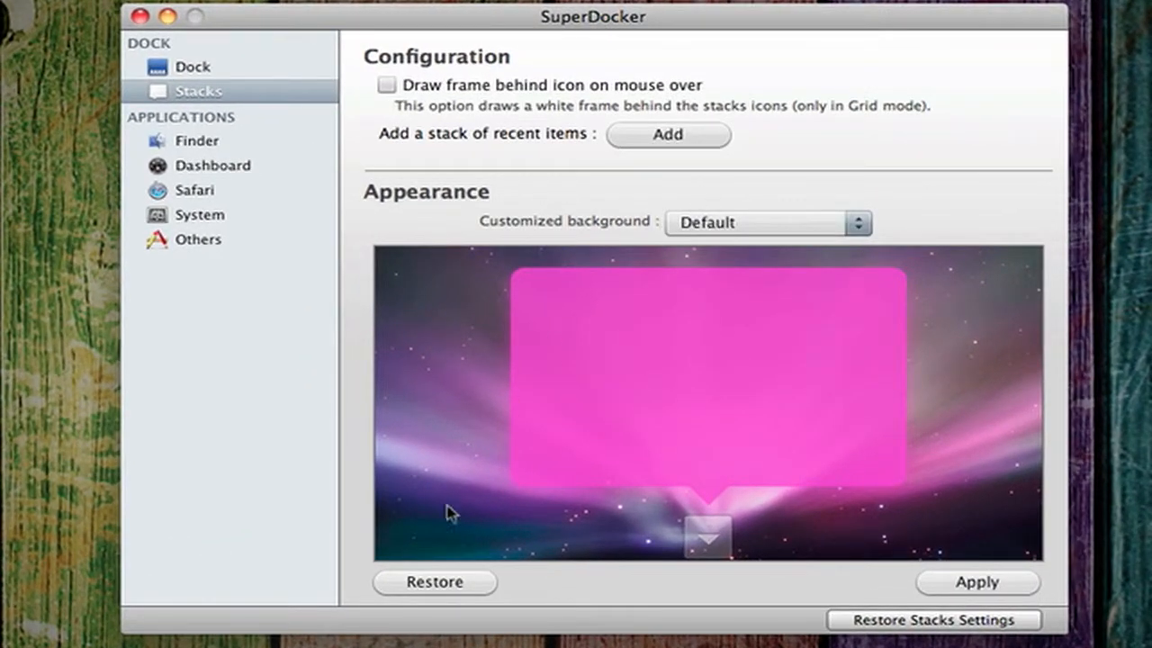
click(433, 580)
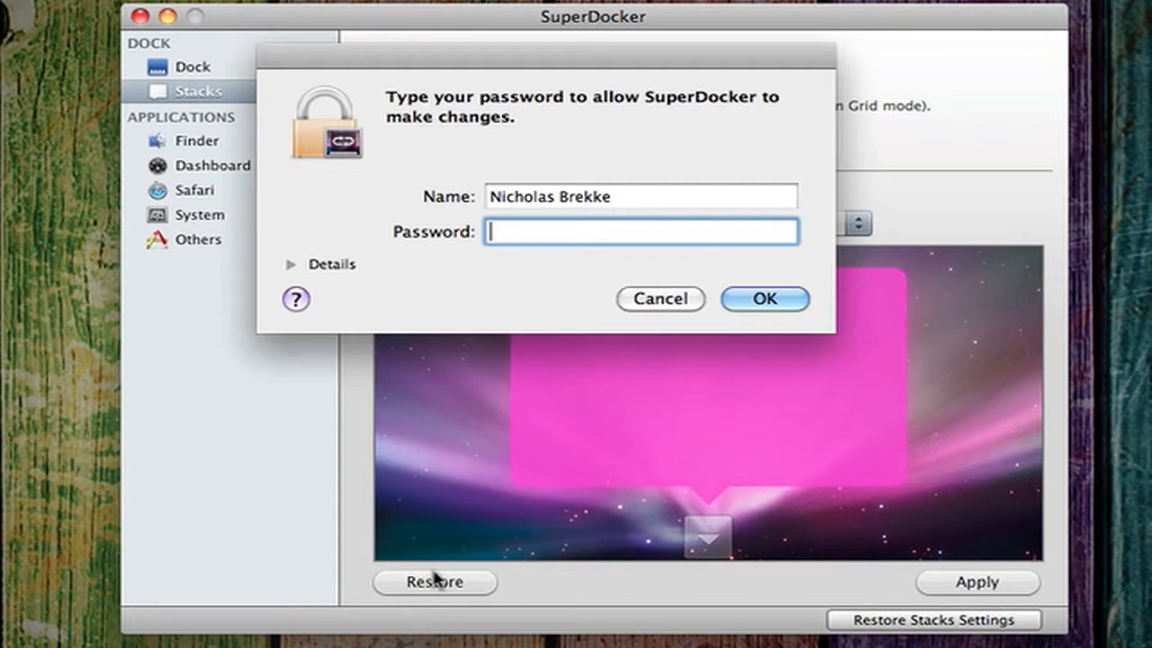
click(742, 297)
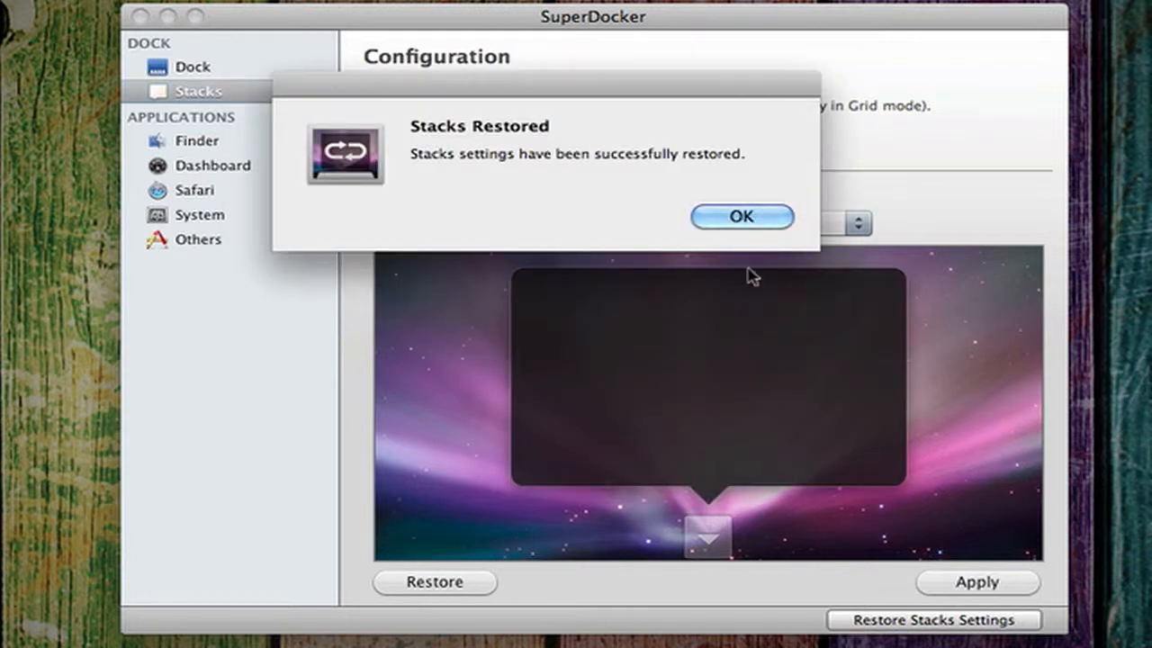
click(739, 217)
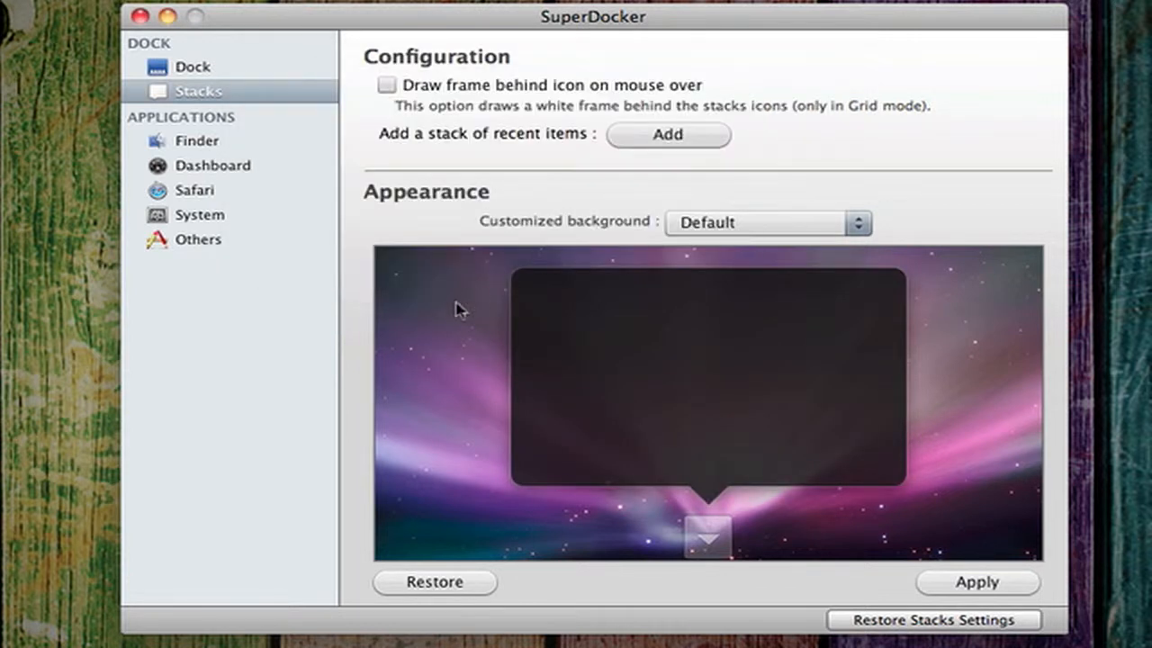
Review the Finder configuration options, including the choices for the Finder window title.
click(189, 144)
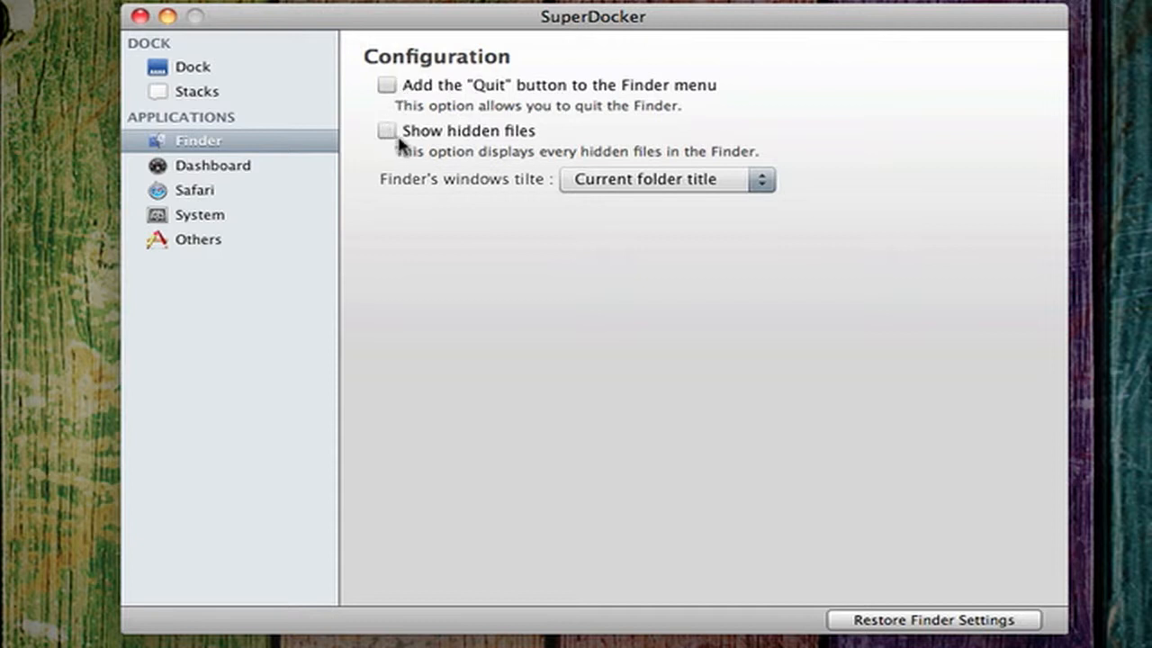
click(657, 189)
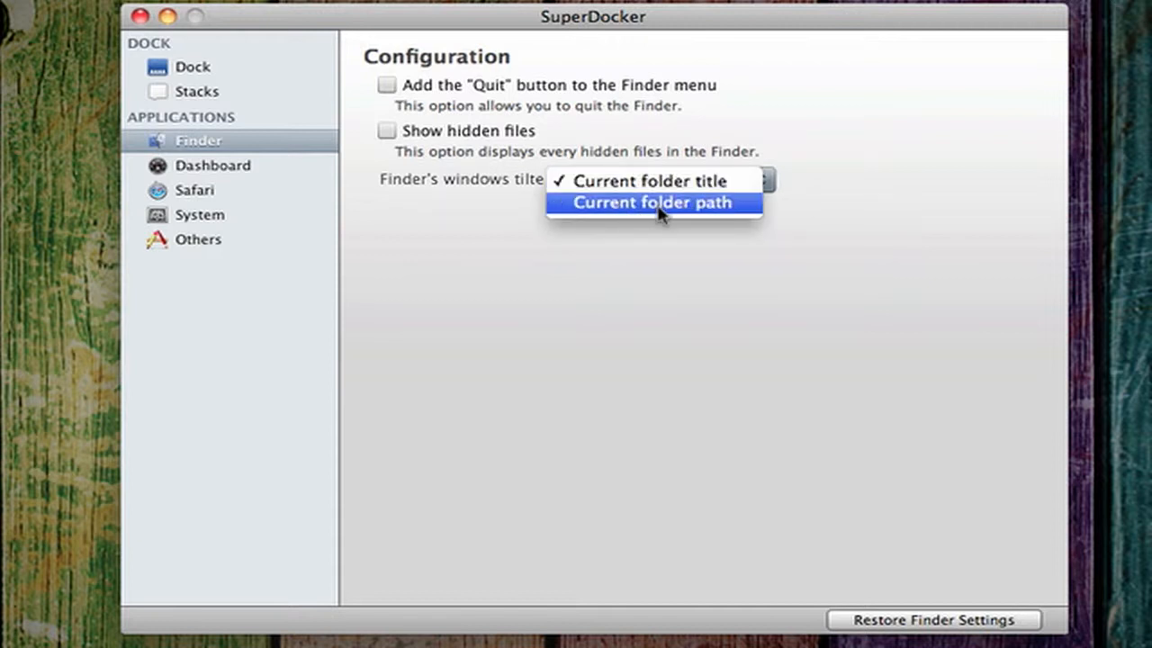
Enable Developer Mode for Dashboard and place the weather widget on the desktop beside the settings window.
click(207, 164)
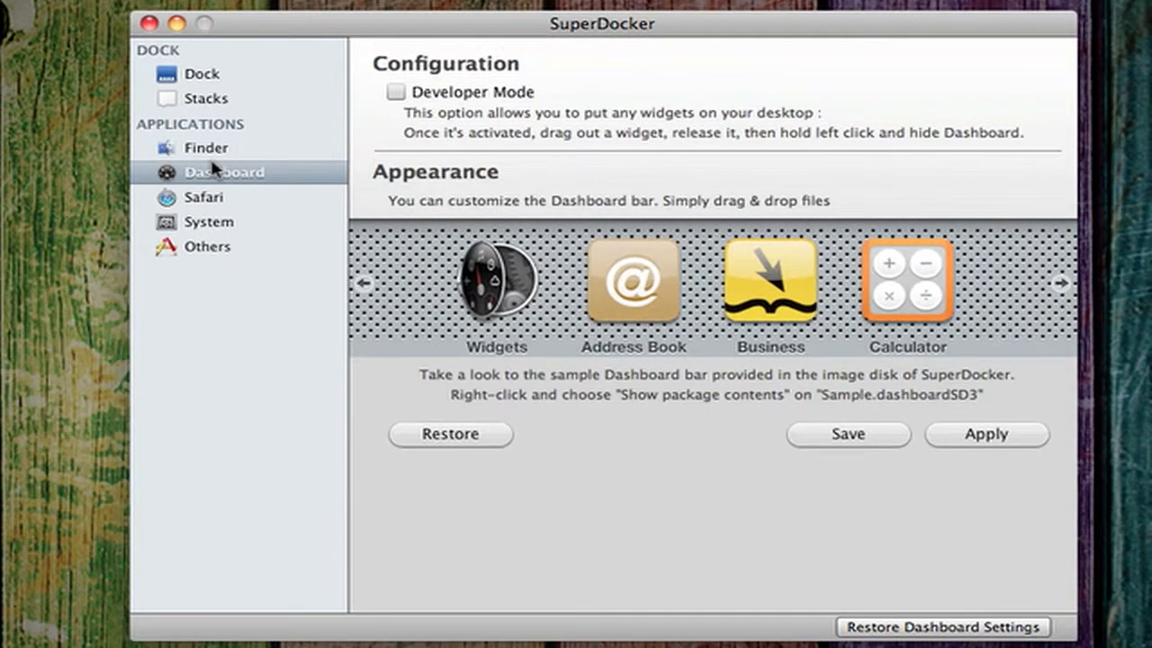
click(396, 92)
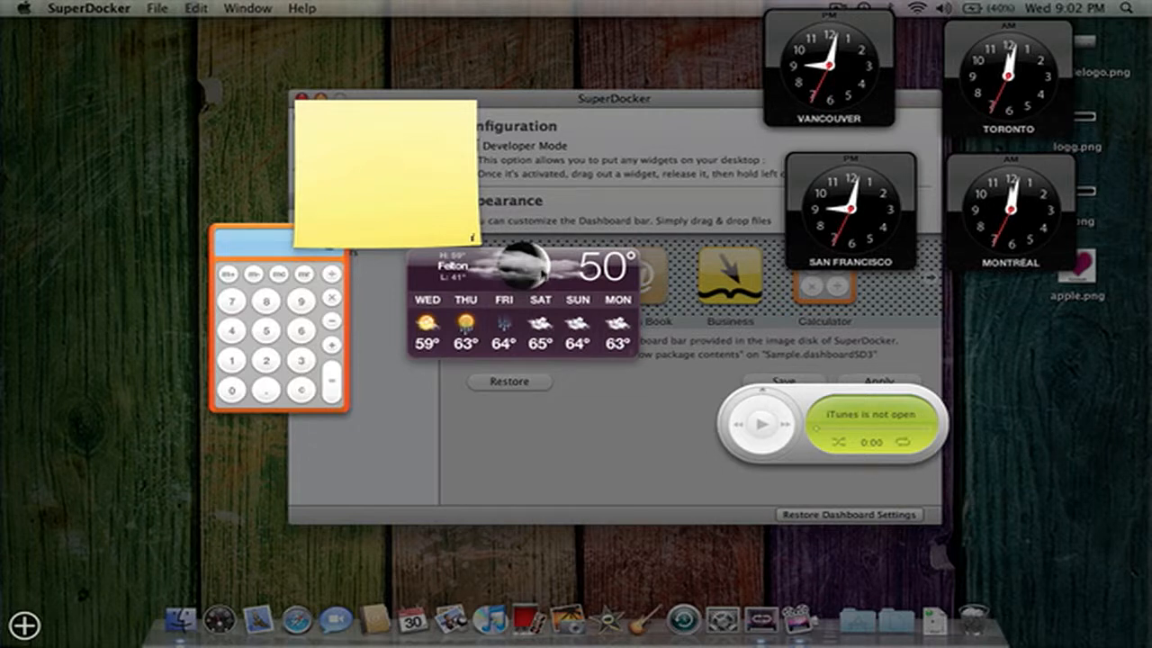
drag(531, 283, 138, 142)
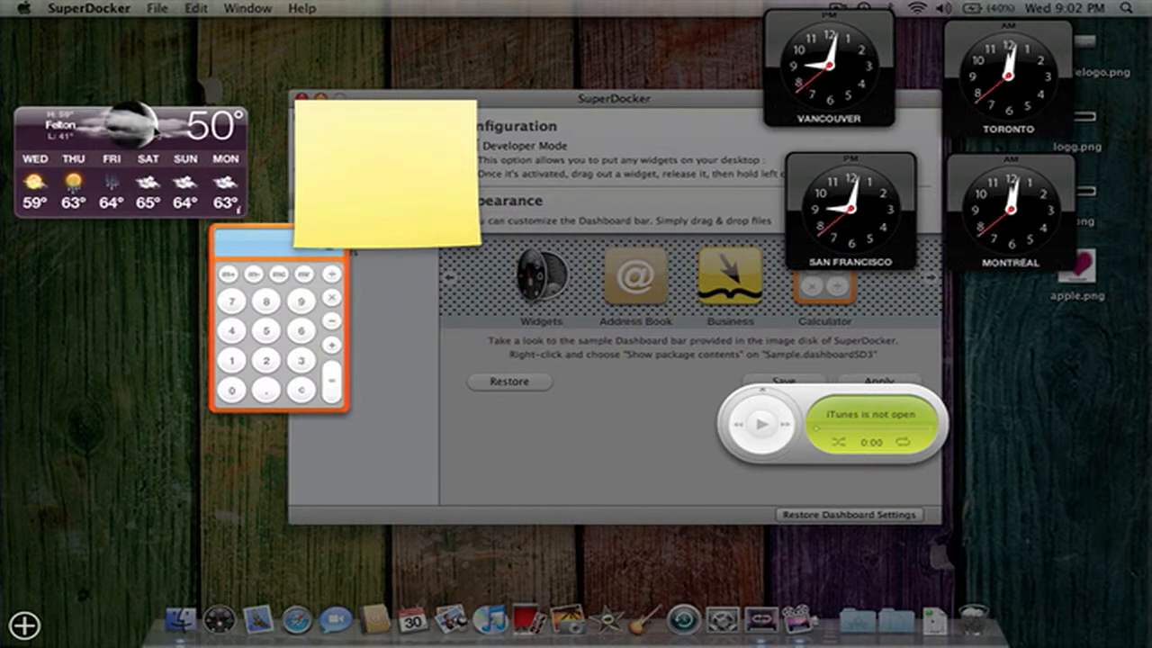
mouse_move(157, 135)
mouse_down()
mouse_move(154, 124)
mouse_move(216, 148)
mouse_move(174, 145)
mouse_up()
key(F12)
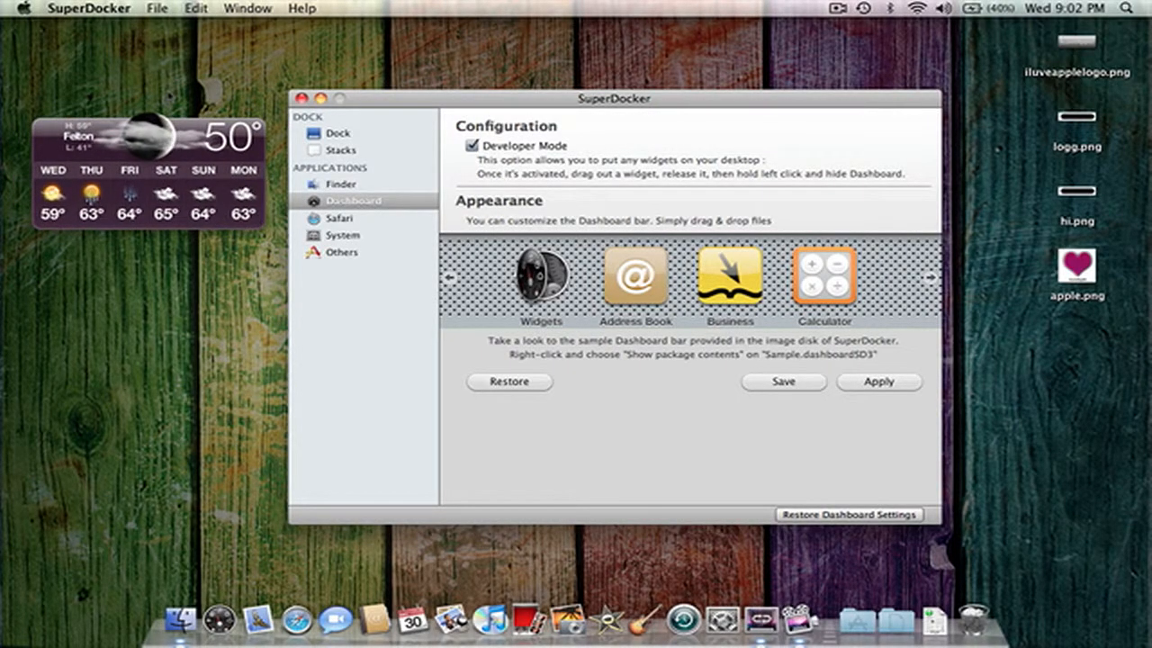
Place the yellow sticky note and the San Francisco clock from Dashboard onto the desktop.
key(F12)
drag(410, 195, 186, 401)
key(F12)
key(F12)
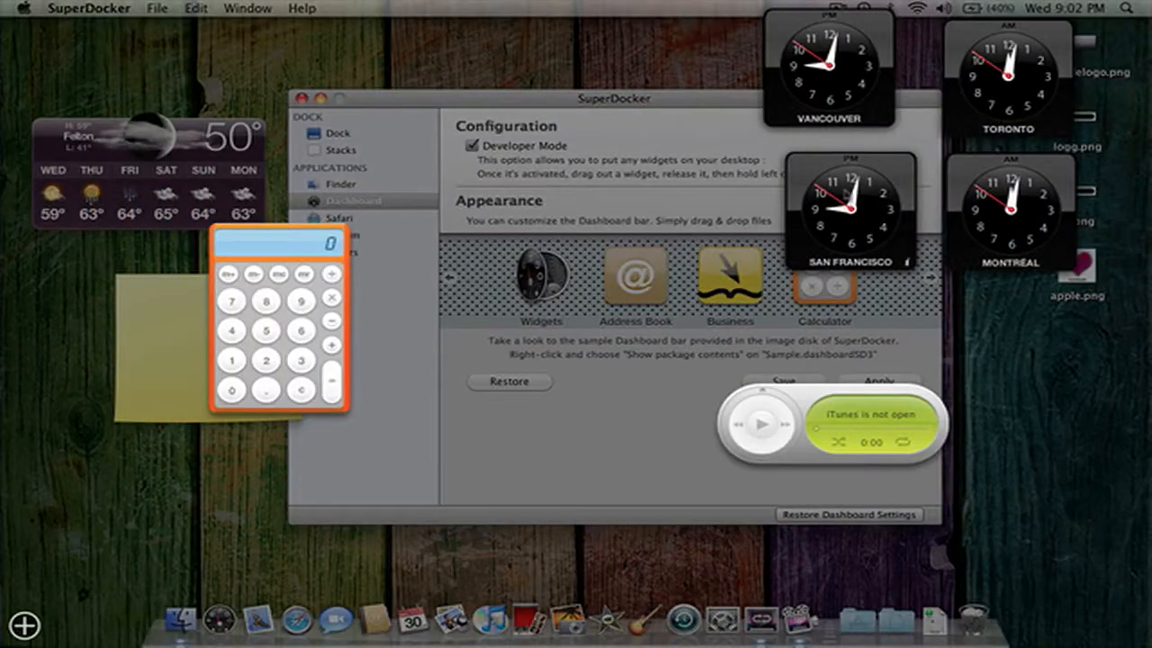
drag(868, 193, 718, 154)
key(F12)
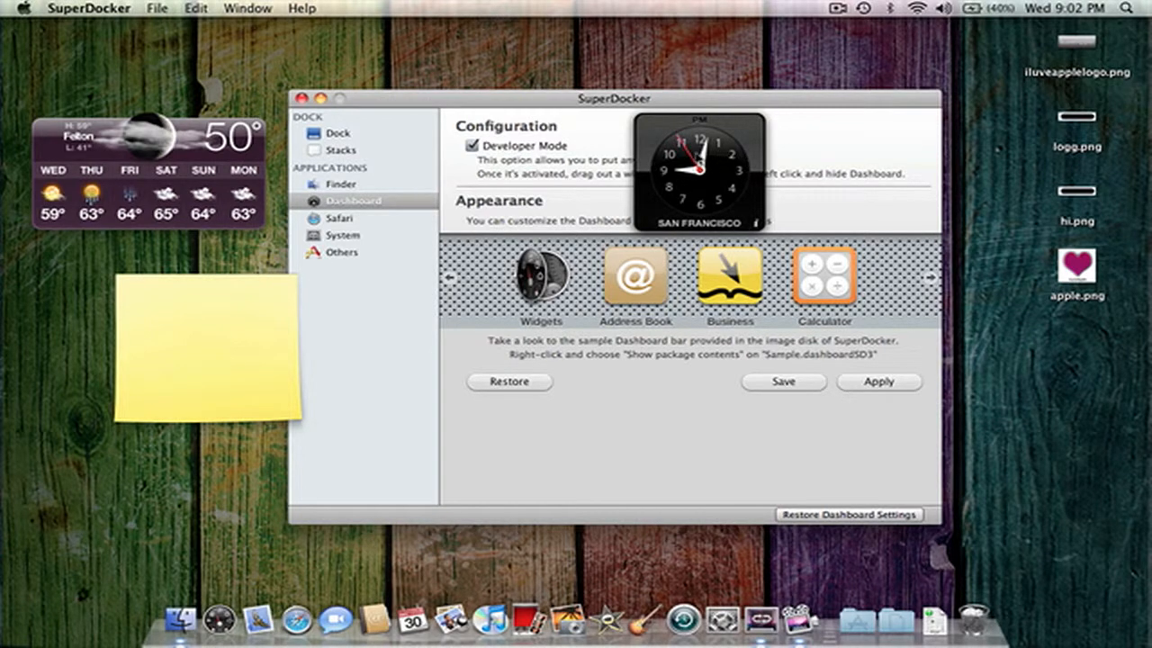
Return the San Francisco clock and the yellow sticky note from the desktop to Dashboard.
drag(697, 156, 753, 207)
key(F12)
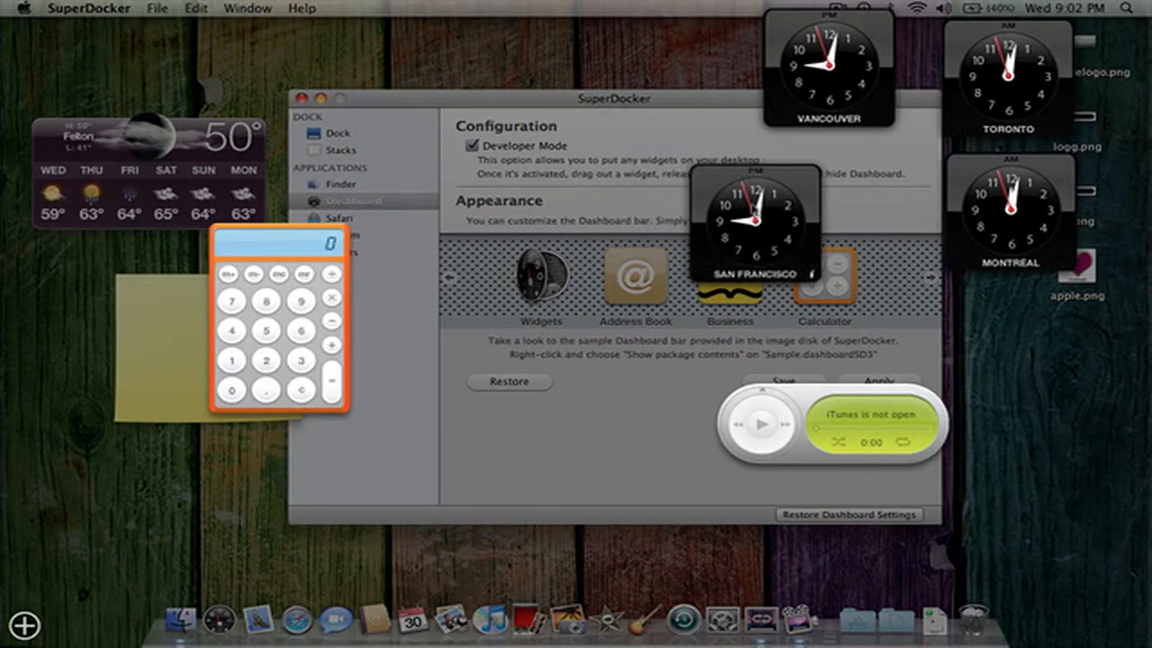
key(F12)
key(F12)
drag(223, 337, 398, 268)
key(F12)
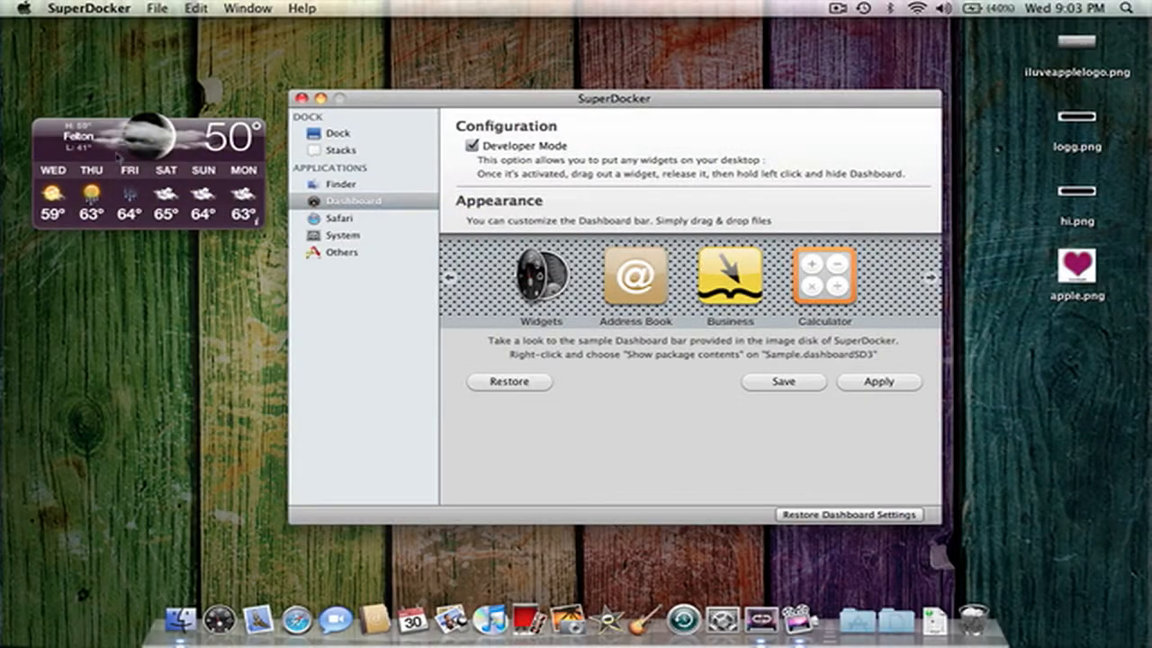
Return the weather widget from the desktop to Dashboard and turn off Developer Mode.
drag(117, 154, 111, 115)
key(F12)
key(F12)
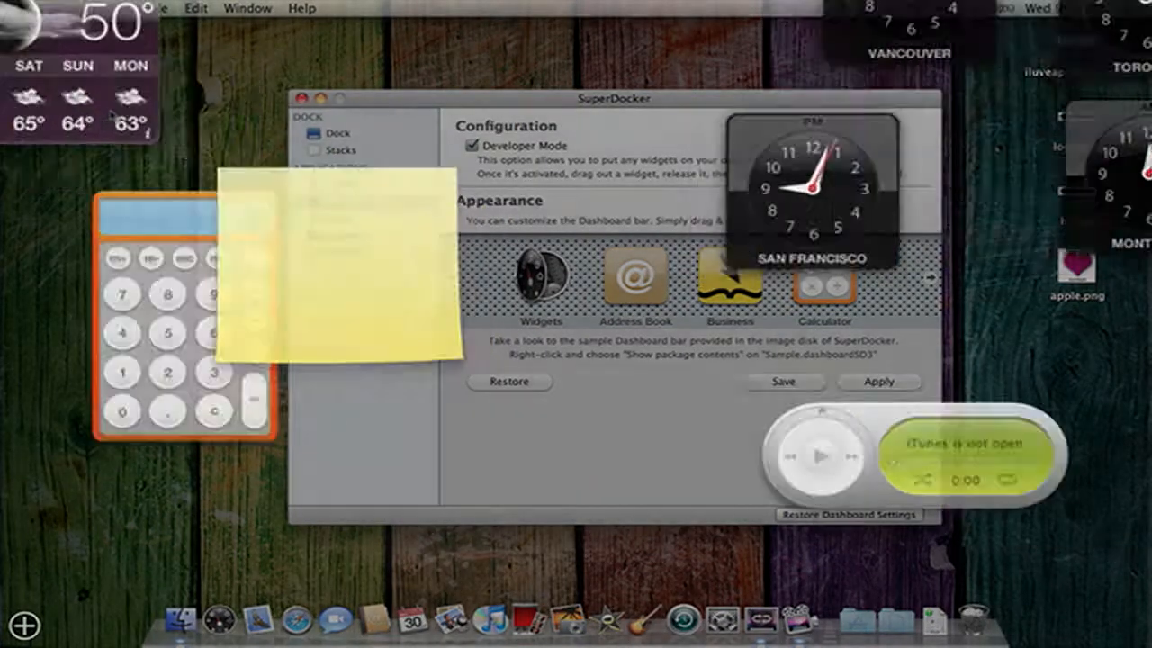
key(F12)
drag(354, 231, 427, 234)
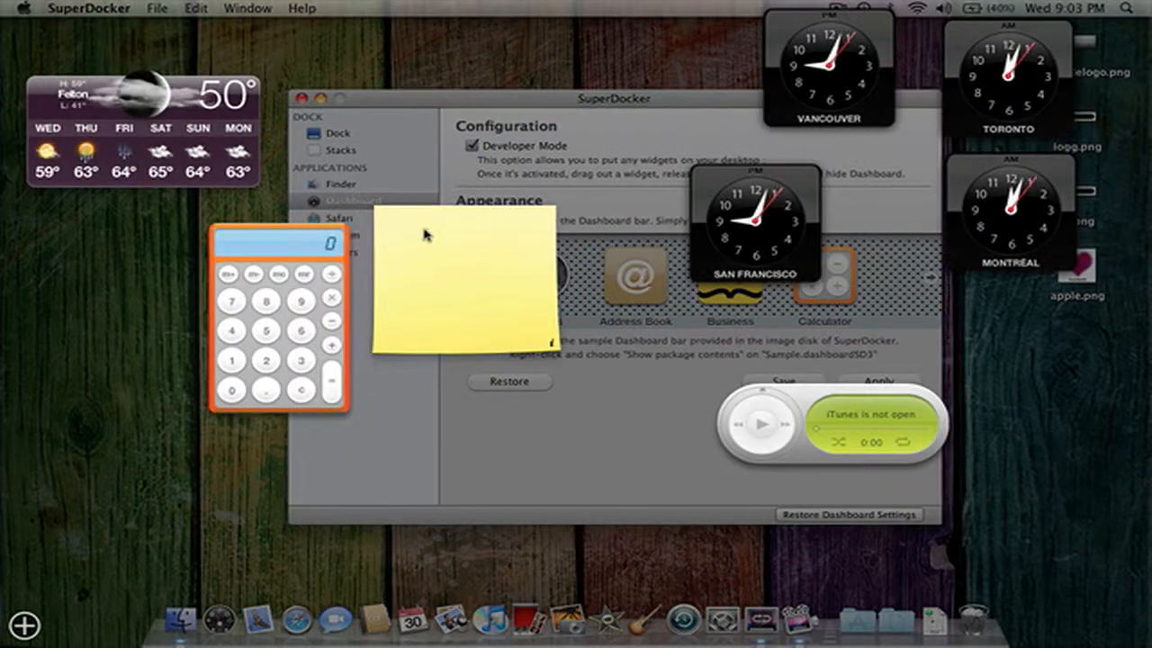
key(F12)
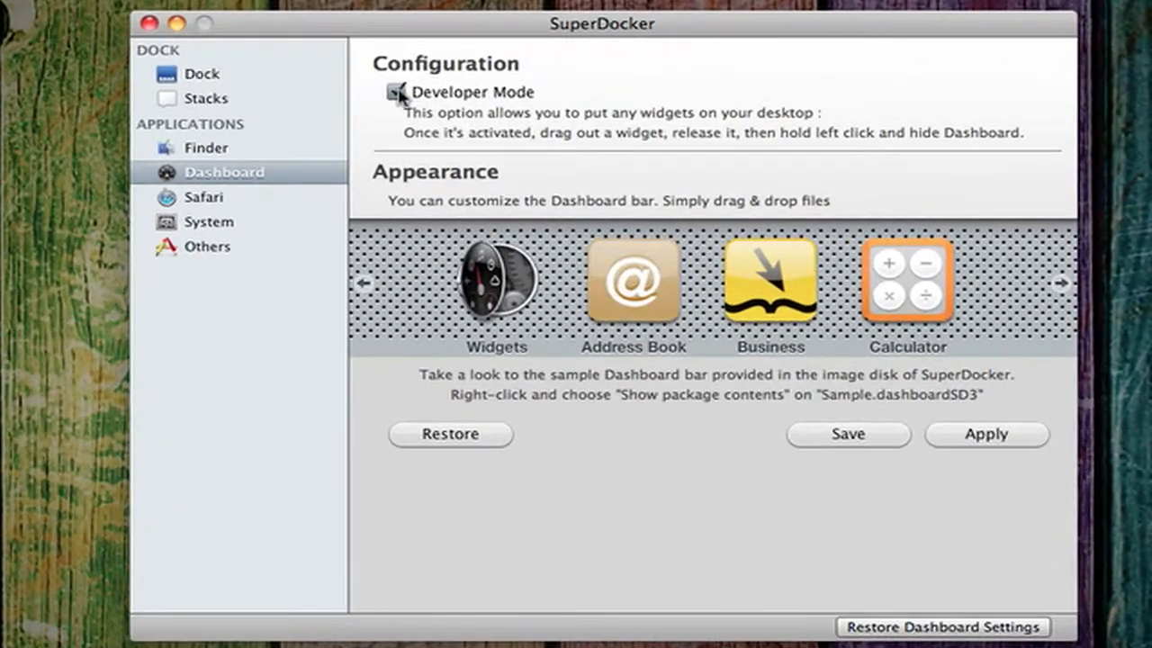
click(471, 144)
Review the Safari and System settings, opening the login screen background chooser and cancelling it without picking an image.
click(189, 203)
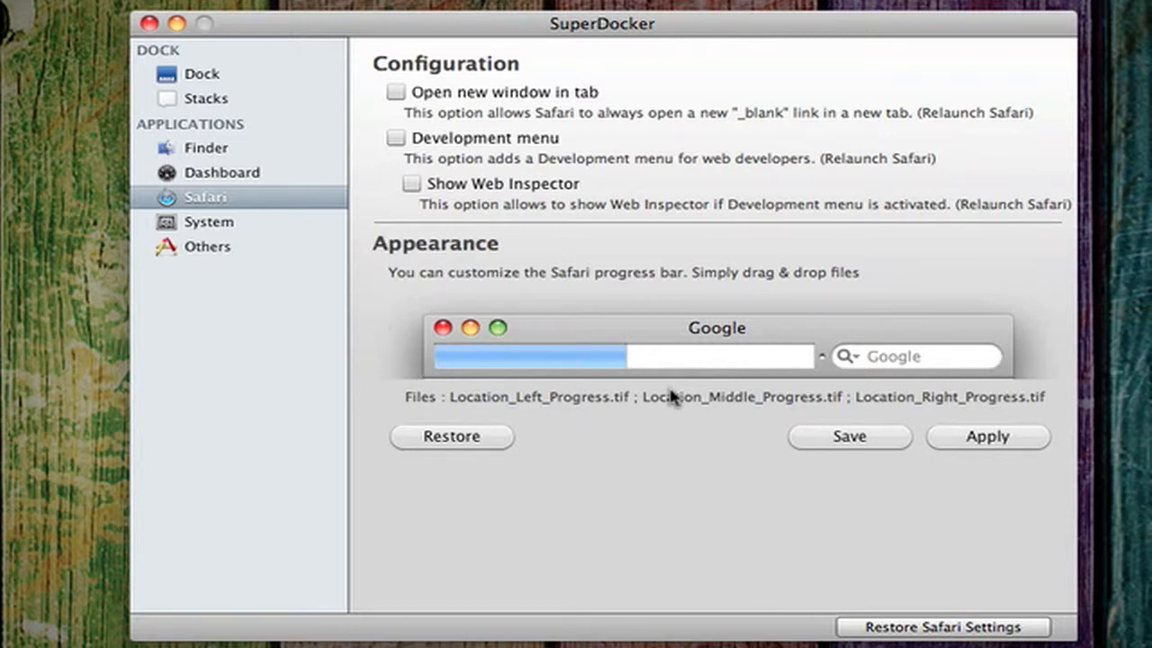
click(200, 223)
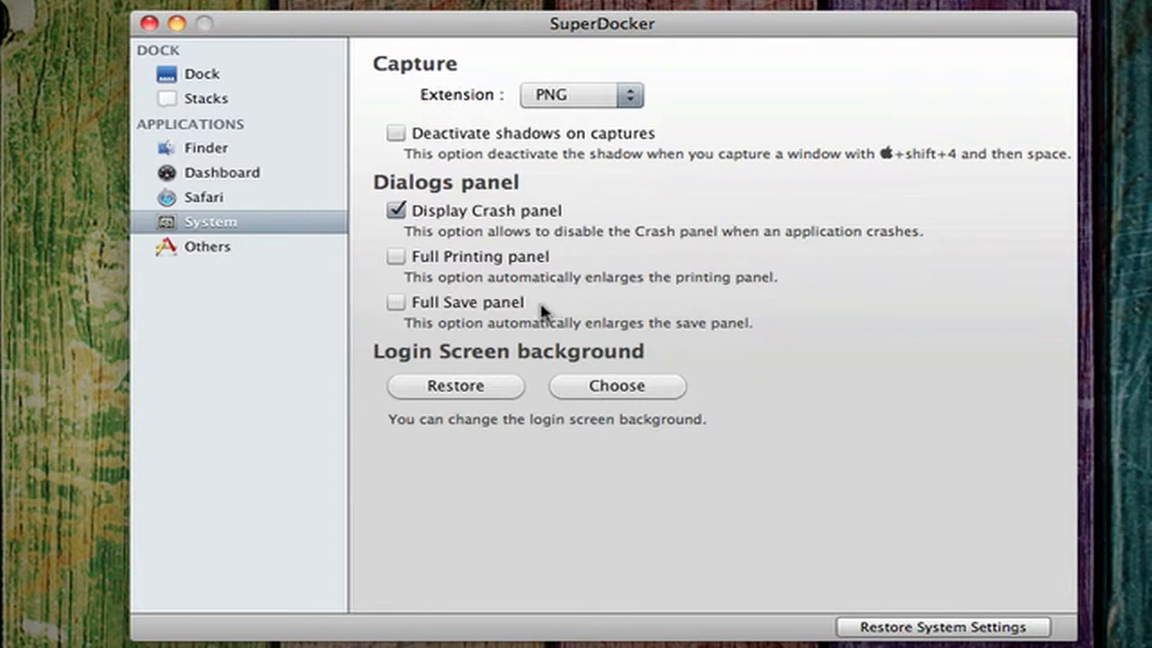
click(594, 387)
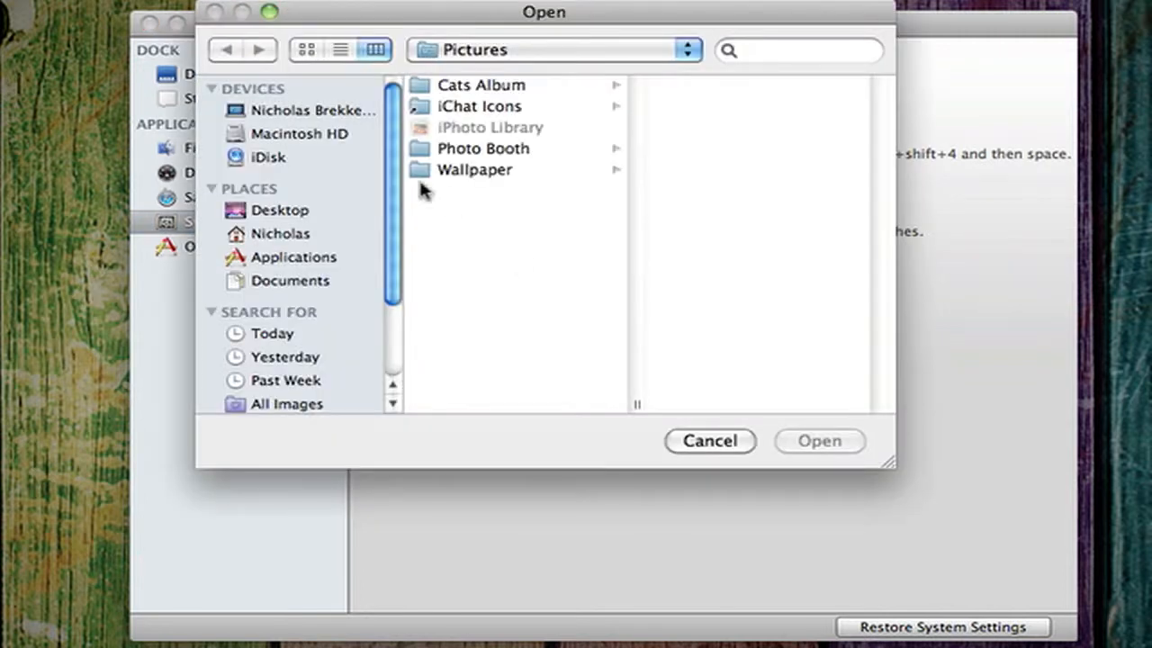
click(712, 441)
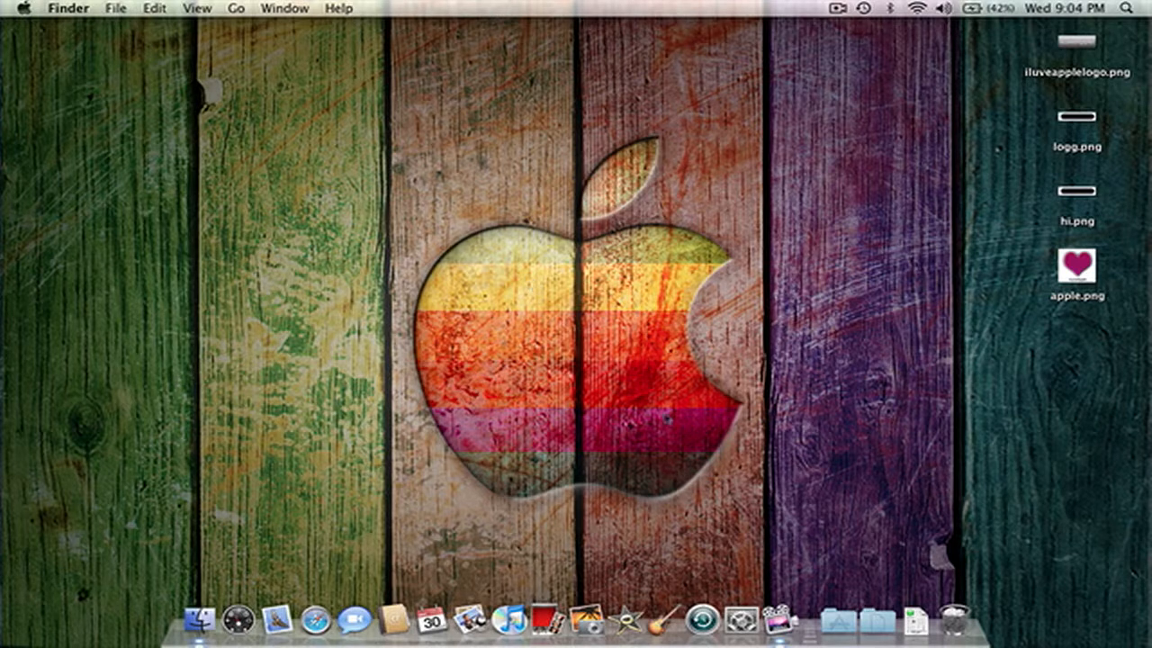
Launch Dock Library from the Applications stack and look over the first dock themes.
click(836, 621)
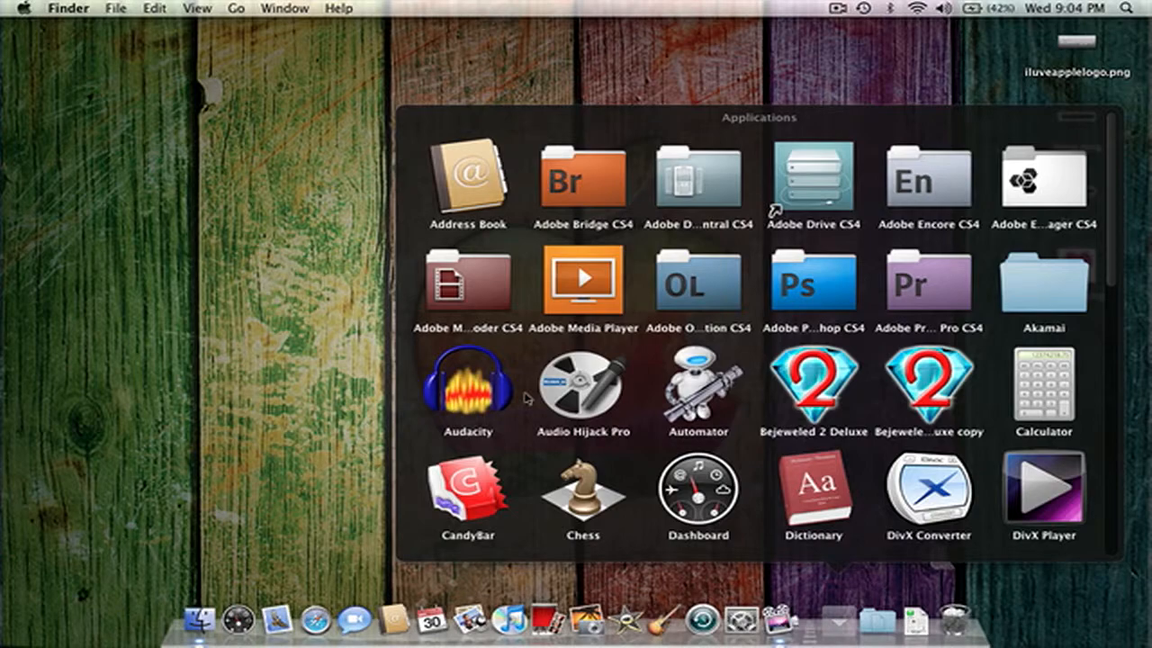
scroll(527, 398, down, 10)
scroll(527, 397, up, 4)
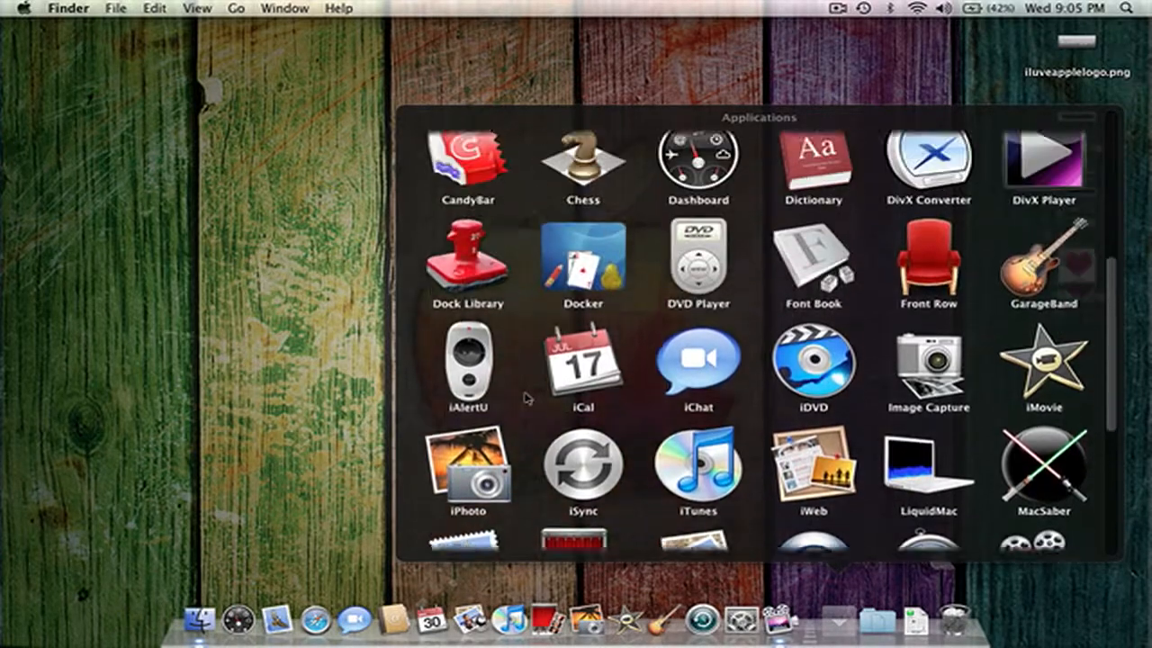
scroll(527, 397, up, 2)
click(488, 346)
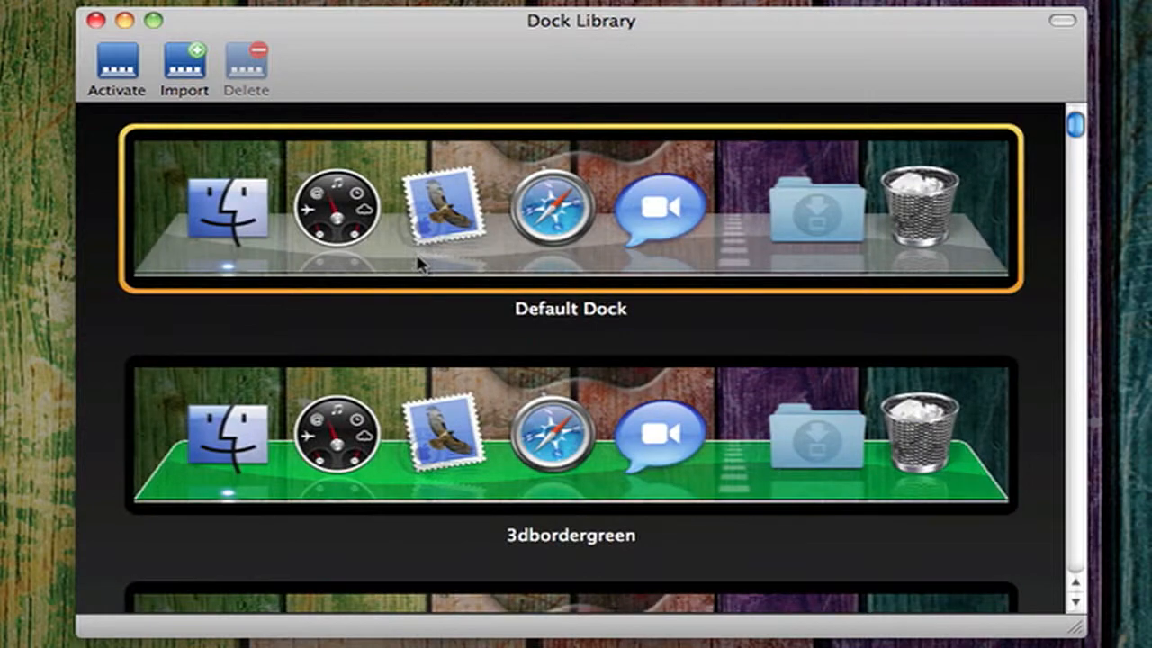
scroll(465, 257, down, 5)
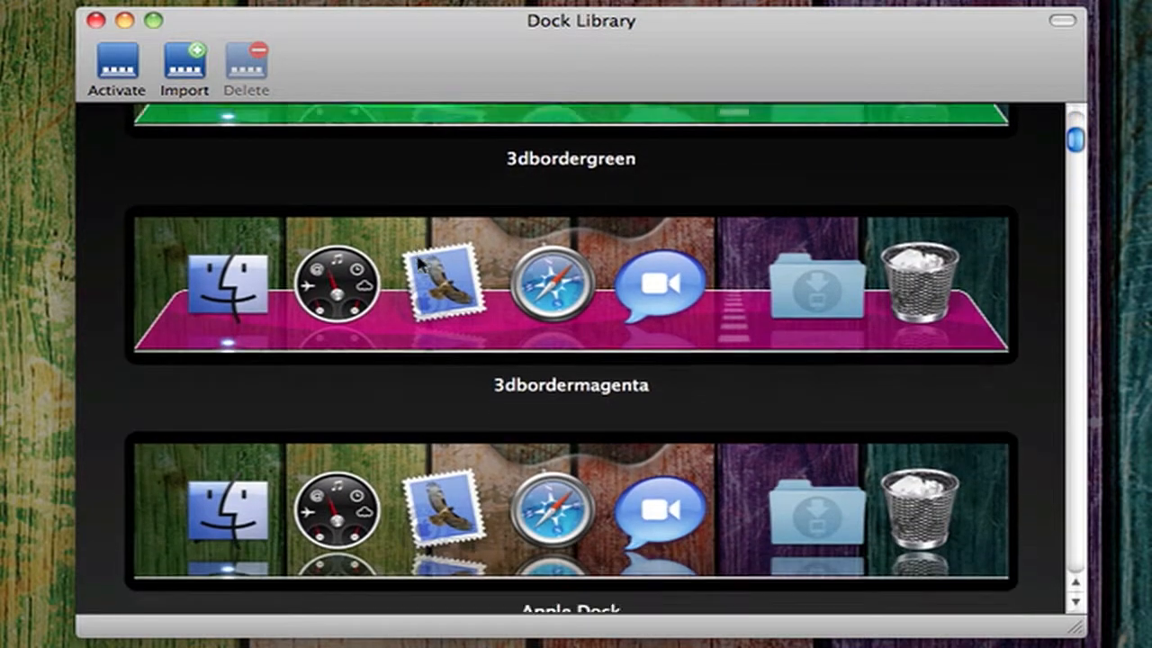
scroll(418, 263, down, 2)
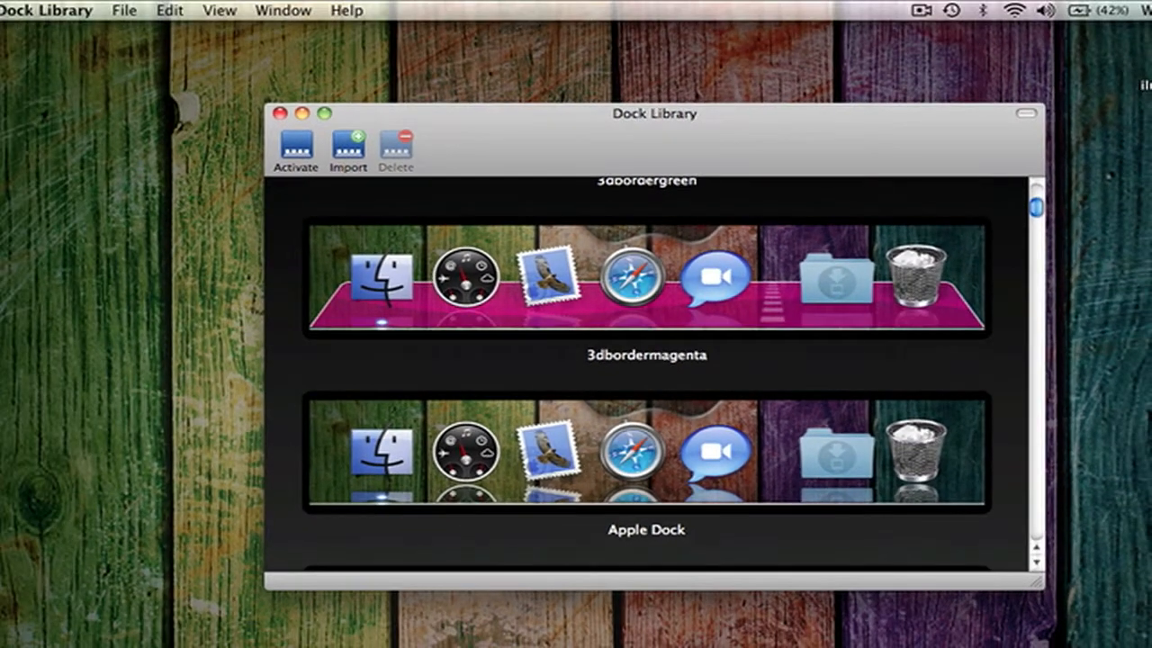
click(286, 646)
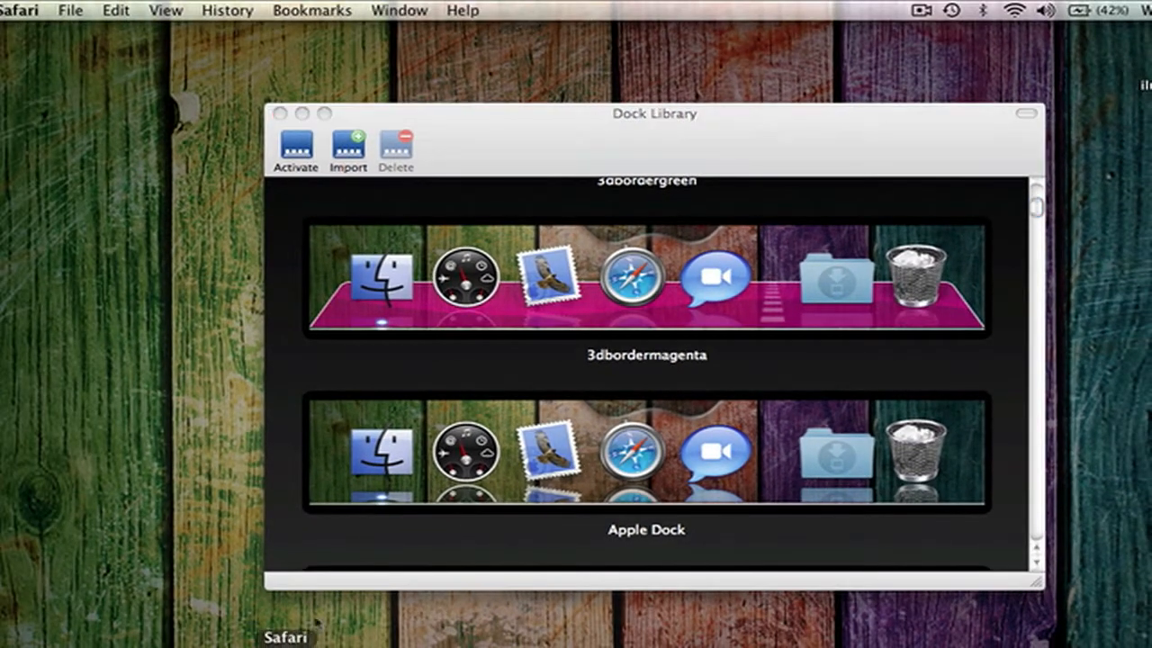
click(375, 55)
triple_click(374, 55)
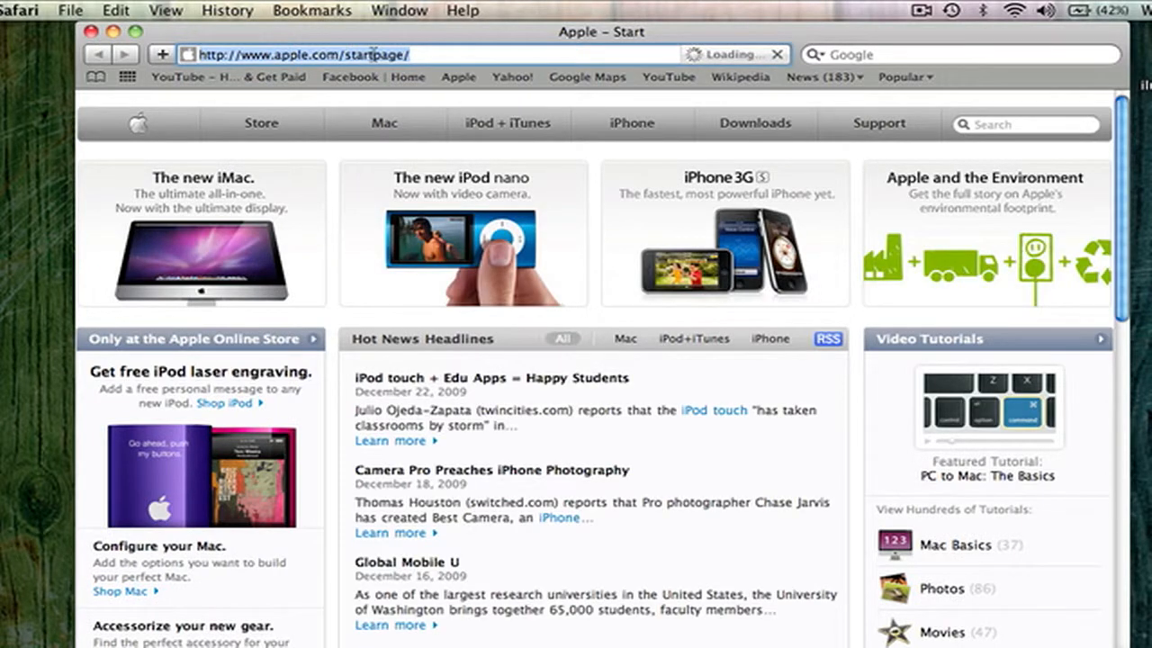
text(l)
key(Down)
key(Down)
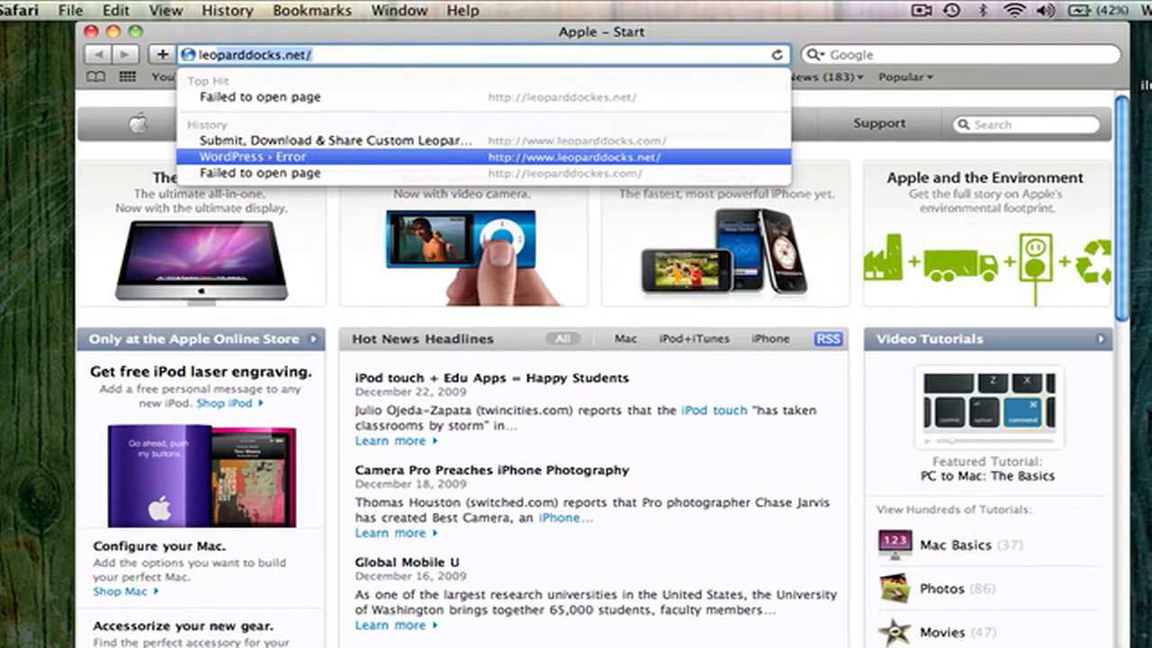
key(Down)
key(Up)
key(Return)
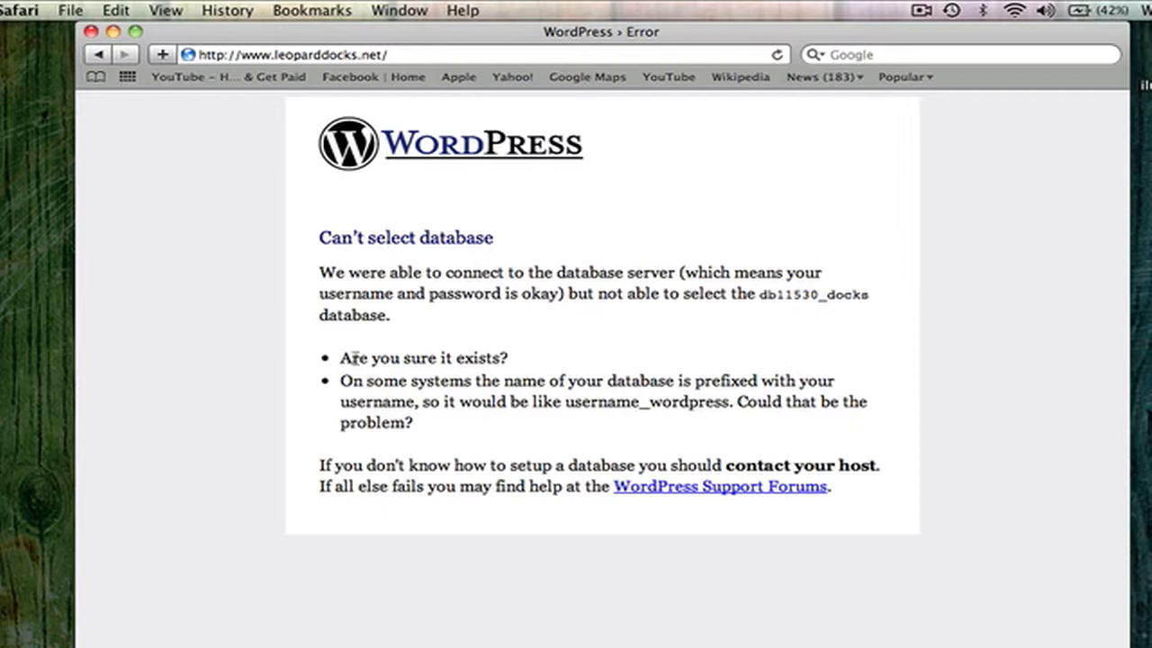
click(91, 34)
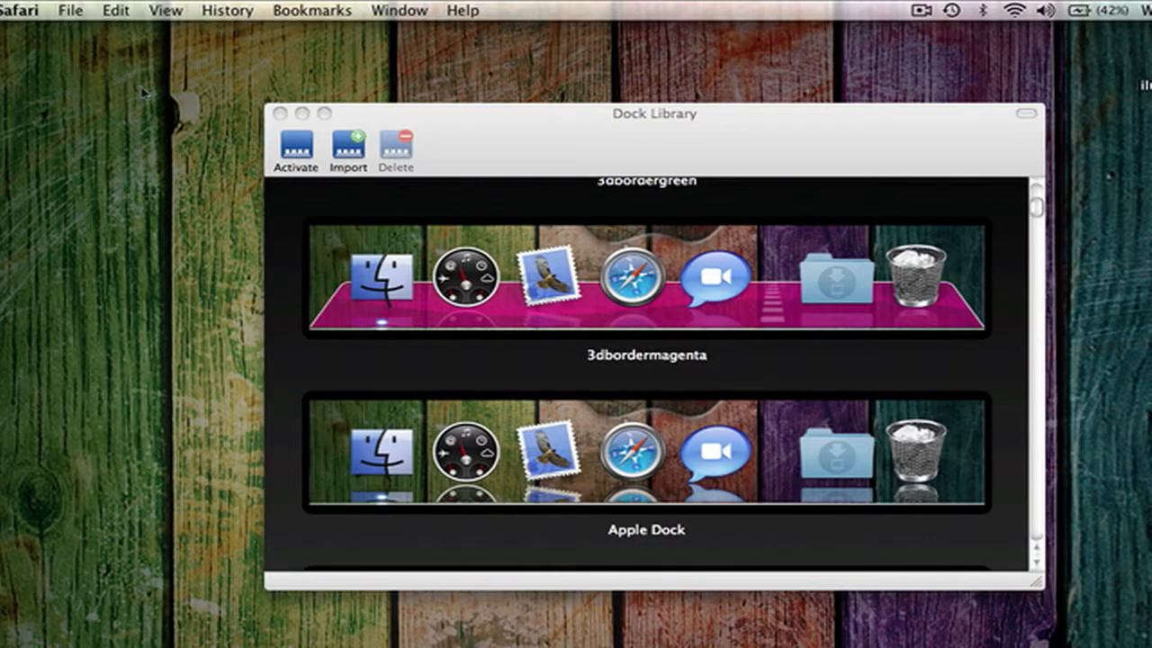
Return to Dock Library and browse the dock themes from Default Dock down to the football and garden docks.
click(548, 160)
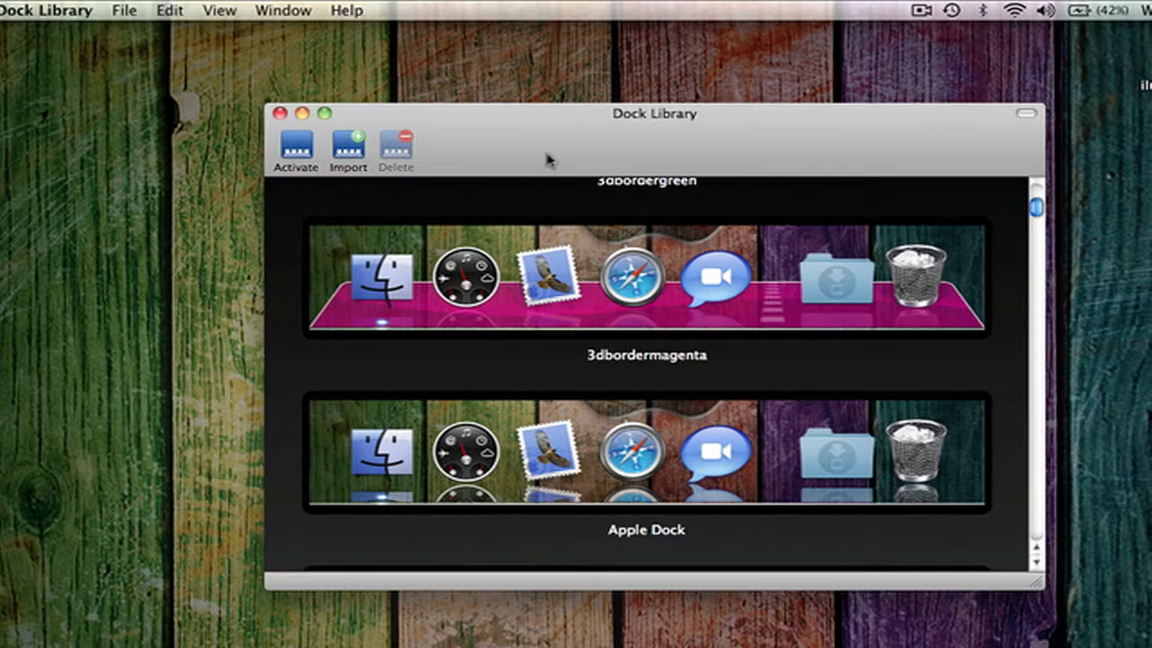
scroll(600, 264, up, 7)
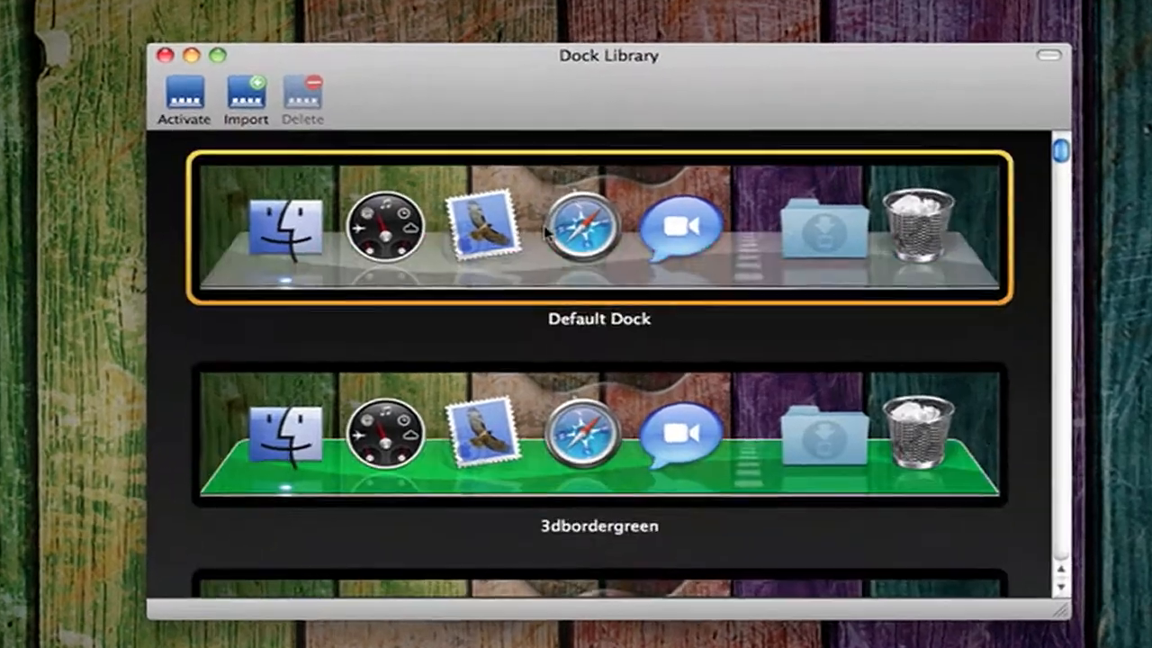
scroll(600, 264, down, 3)
scroll(600, 263, up, 3)
scroll(510, 214, down, 15)
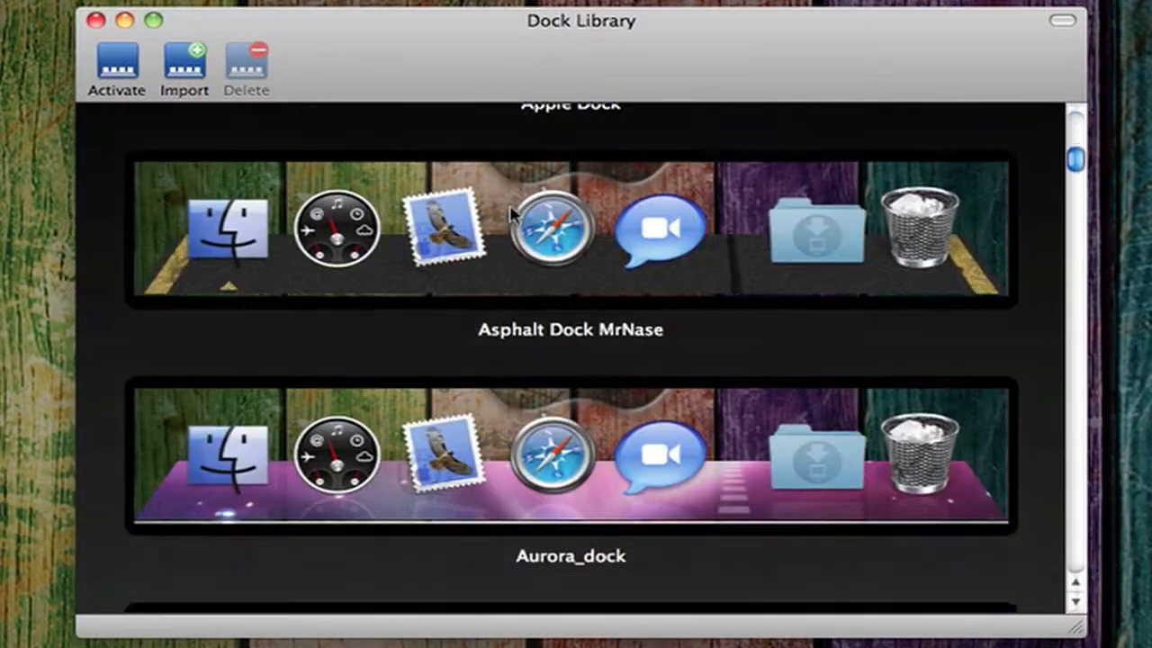
scroll(510, 213, down, 15)
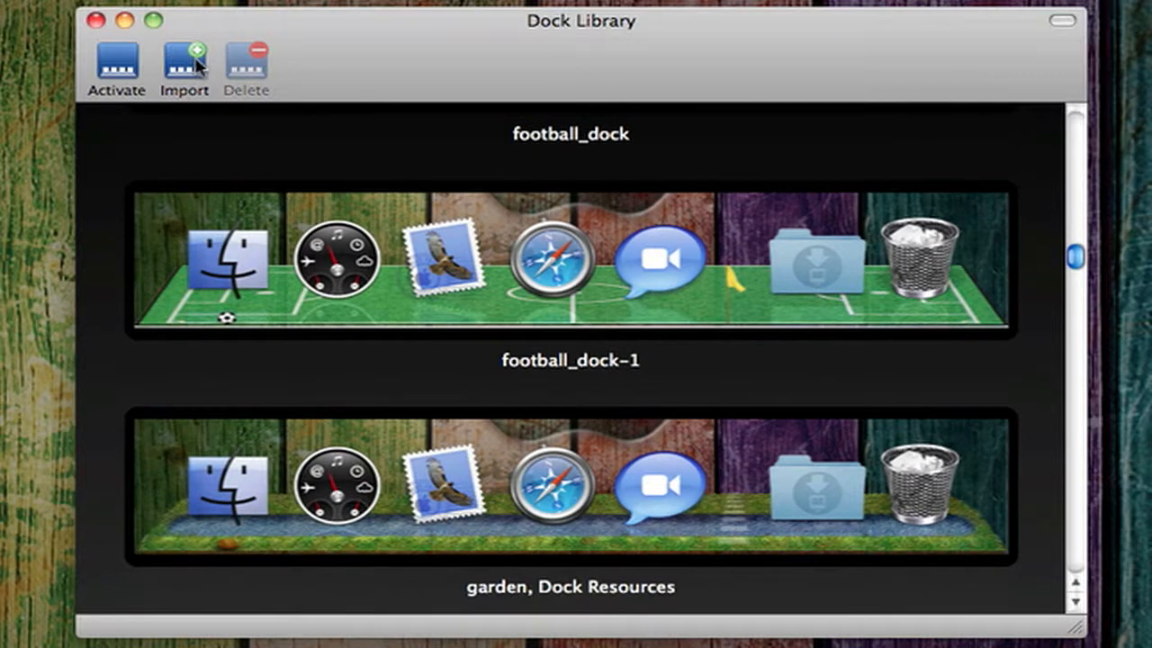
Import the lagoon dock theme folder into the library.
click(192, 65)
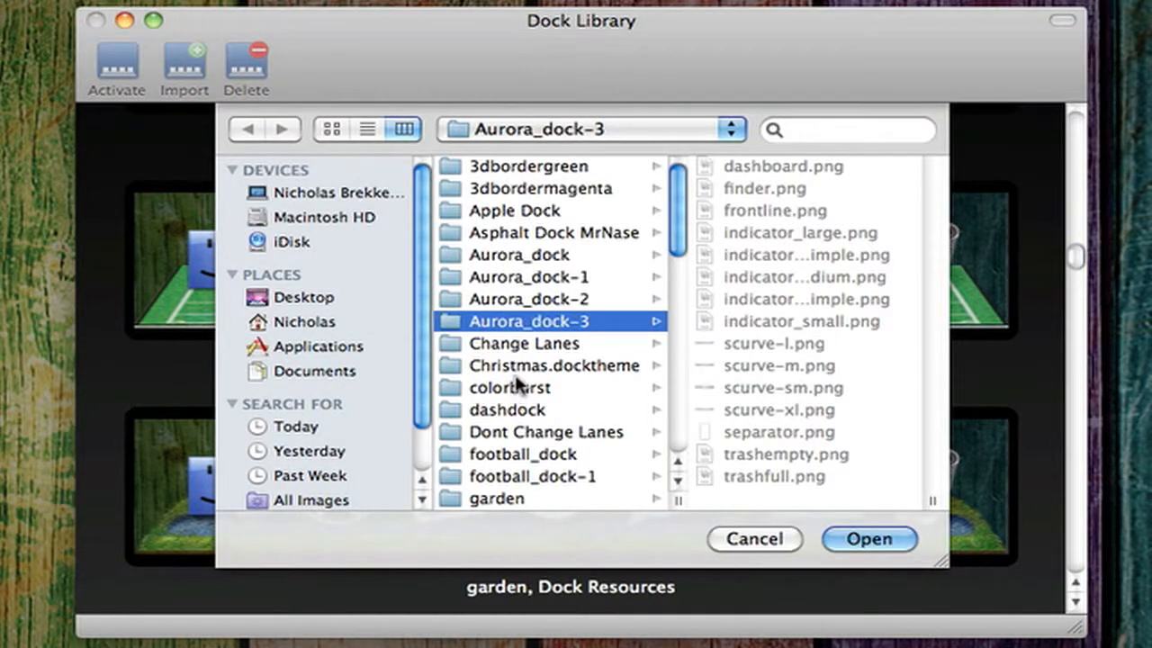
click(514, 432)
scroll(512, 439, down, 5)
scroll(510, 435, down, 8)
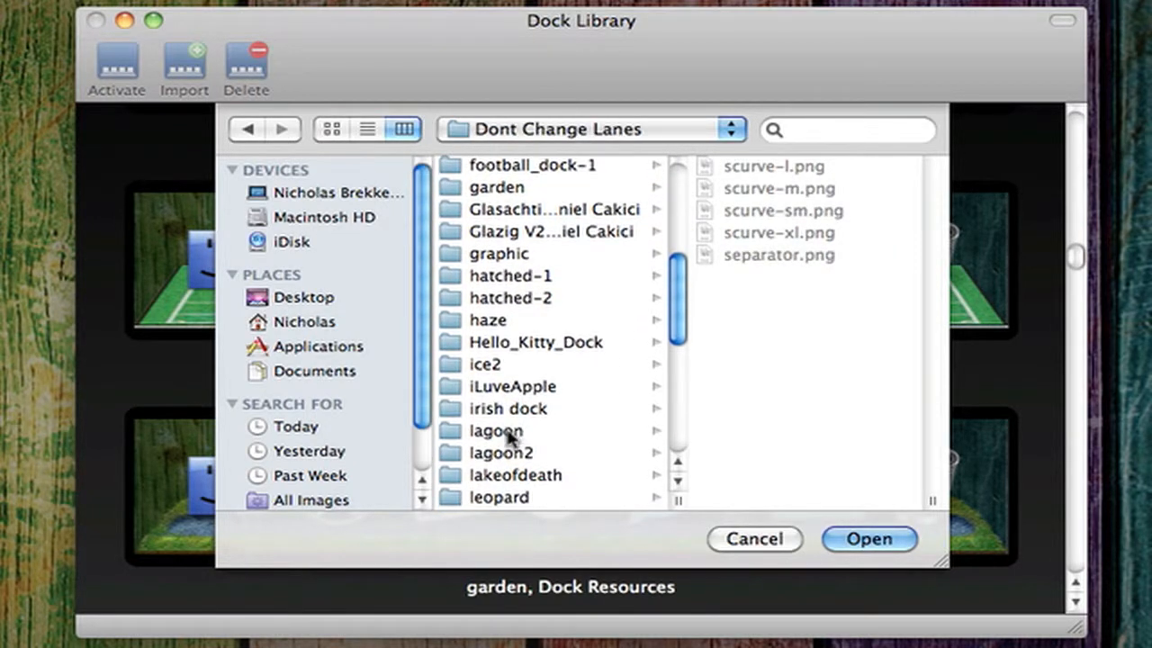
click(510, 434)
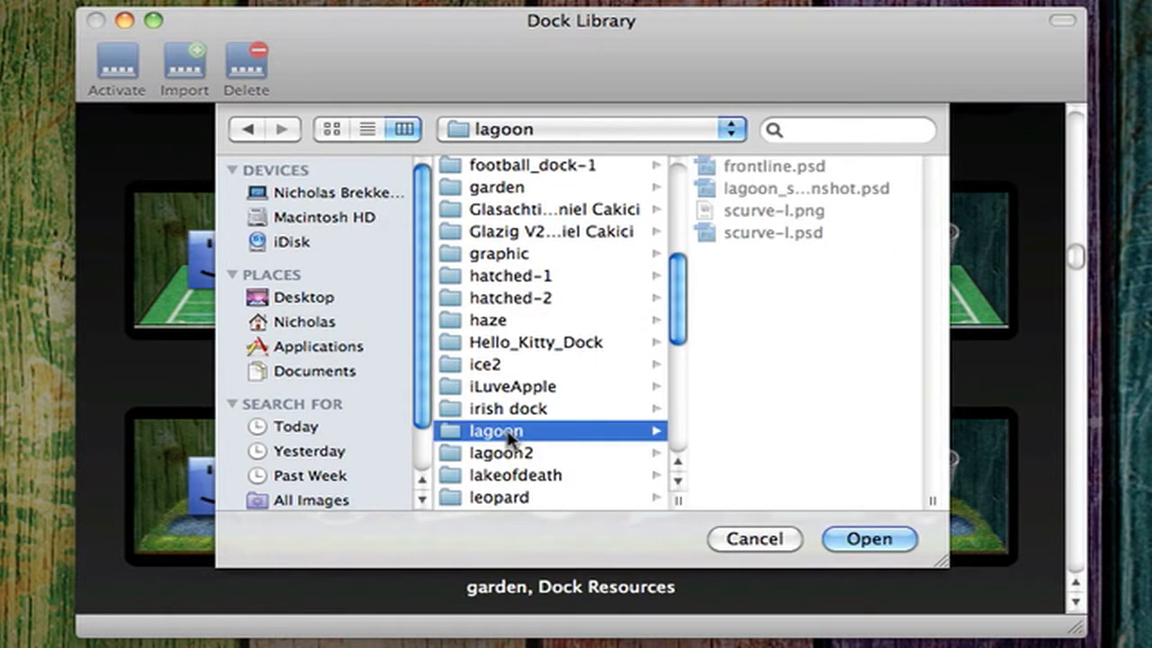
click(869, 540)
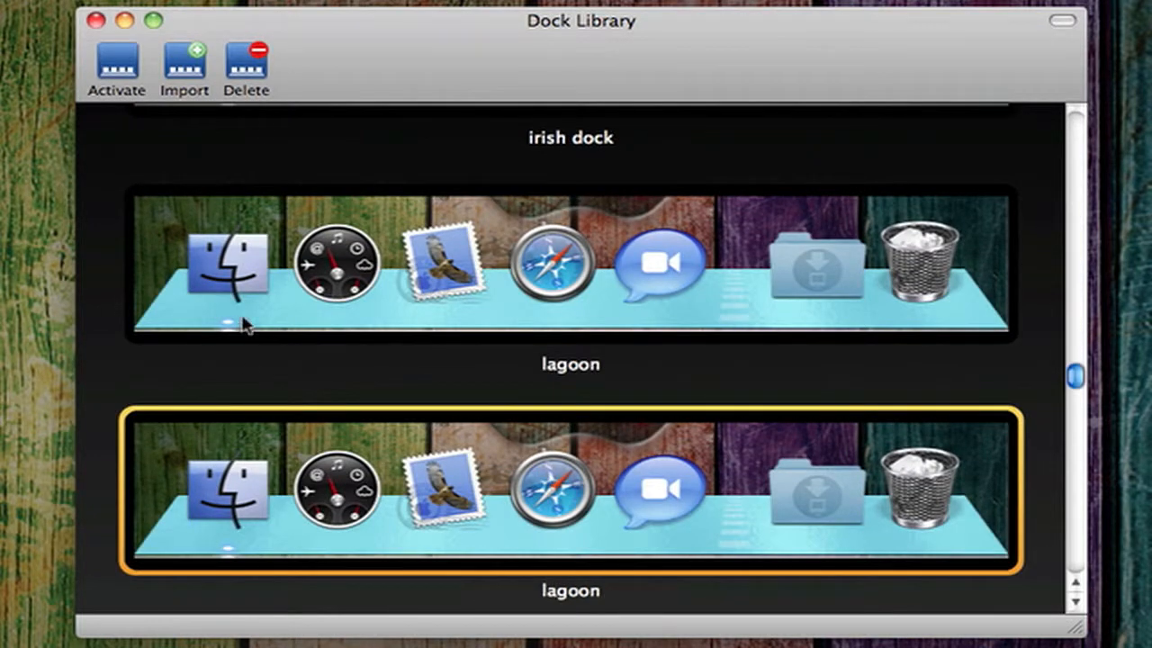
Delete the selected duplicate lagoon dock theme from the library.
click(249, 70)
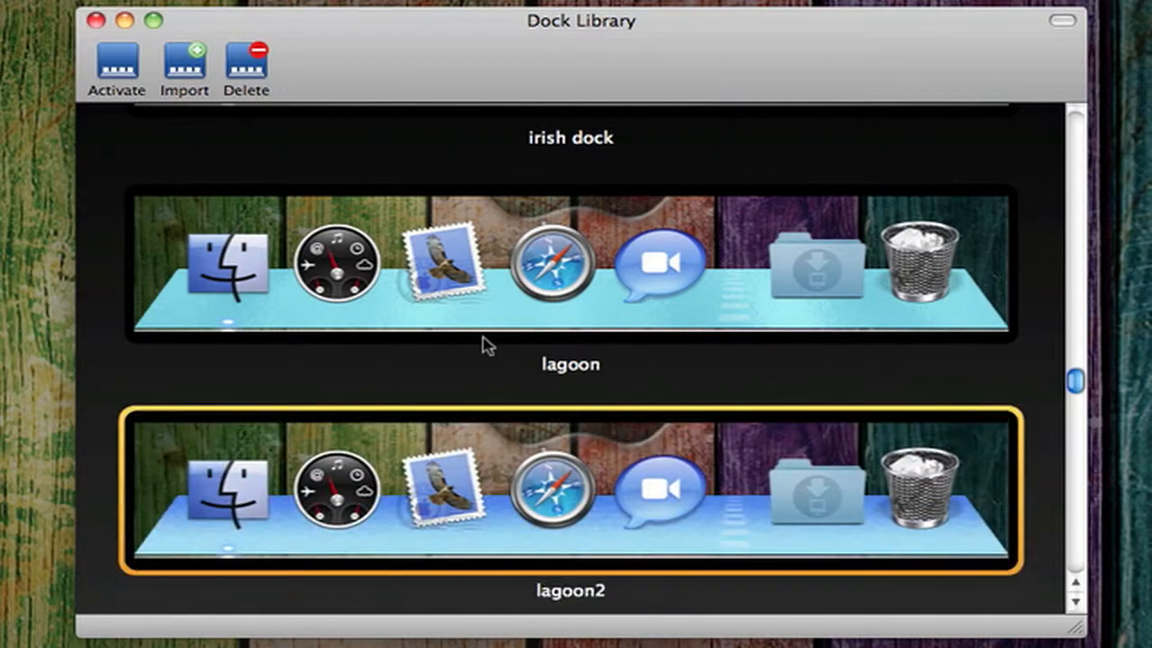
Browse the themes between hatched and iLuveApple and activate the ice2 dock theme.
scroll(482, 344, up, 5)
scroll(482, 344, up, 8)
scroll(482, 344, down, 4)
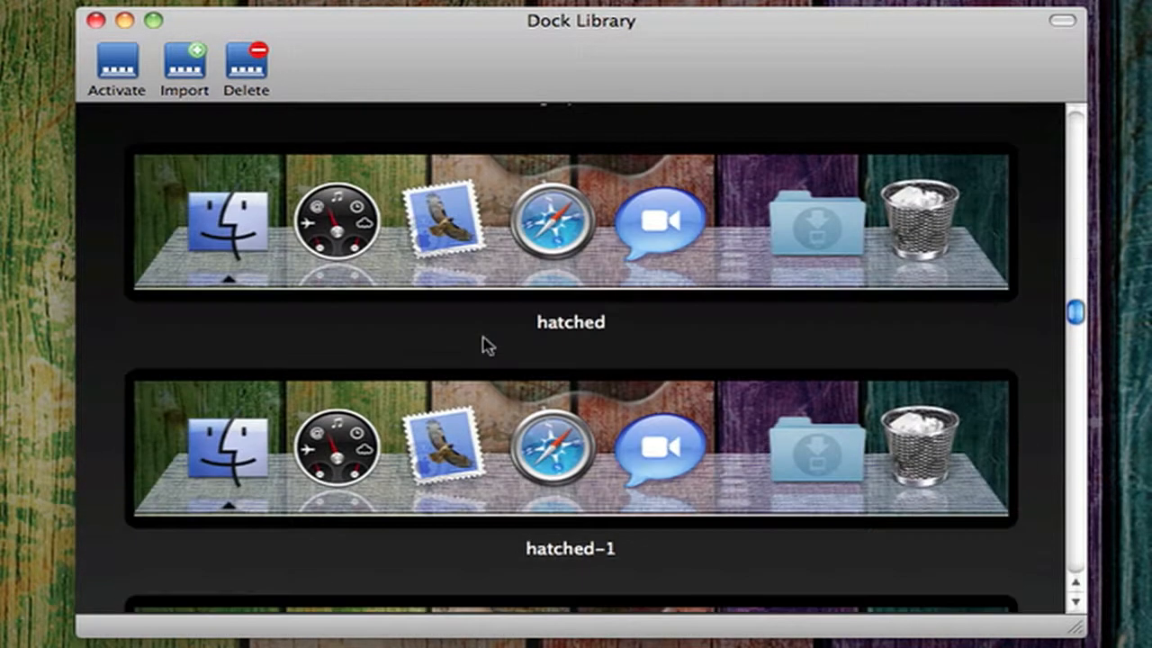
scroll(483, 343, down, 15)
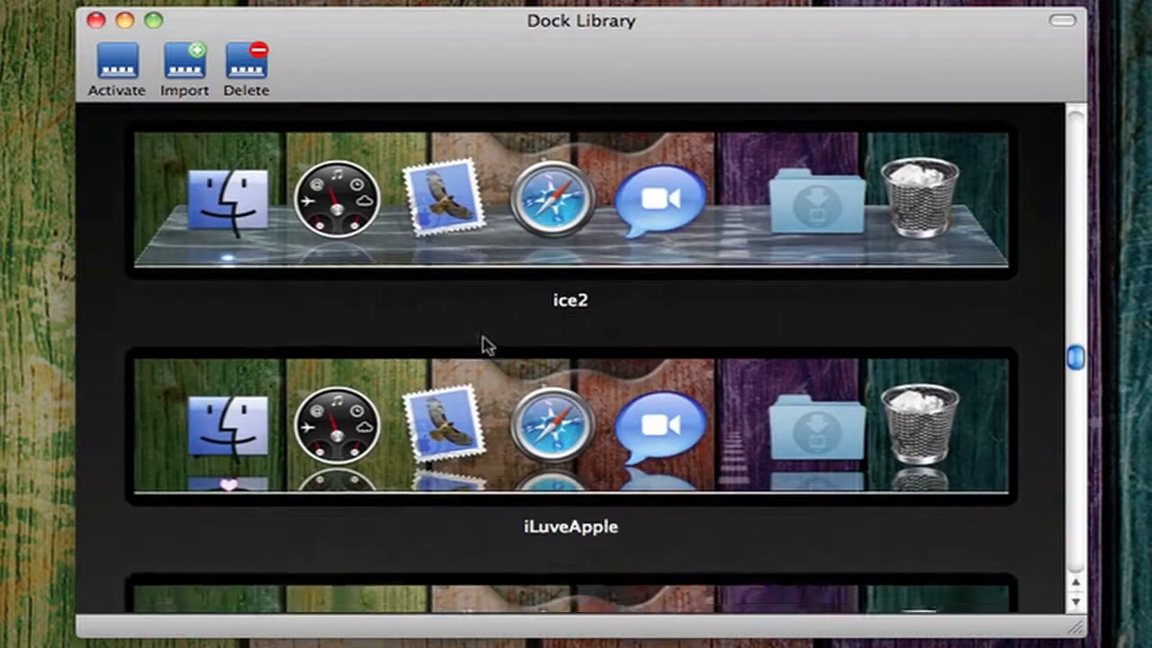
scroll(482, 344, down, 4)
scroll(483, 344, up, 5)
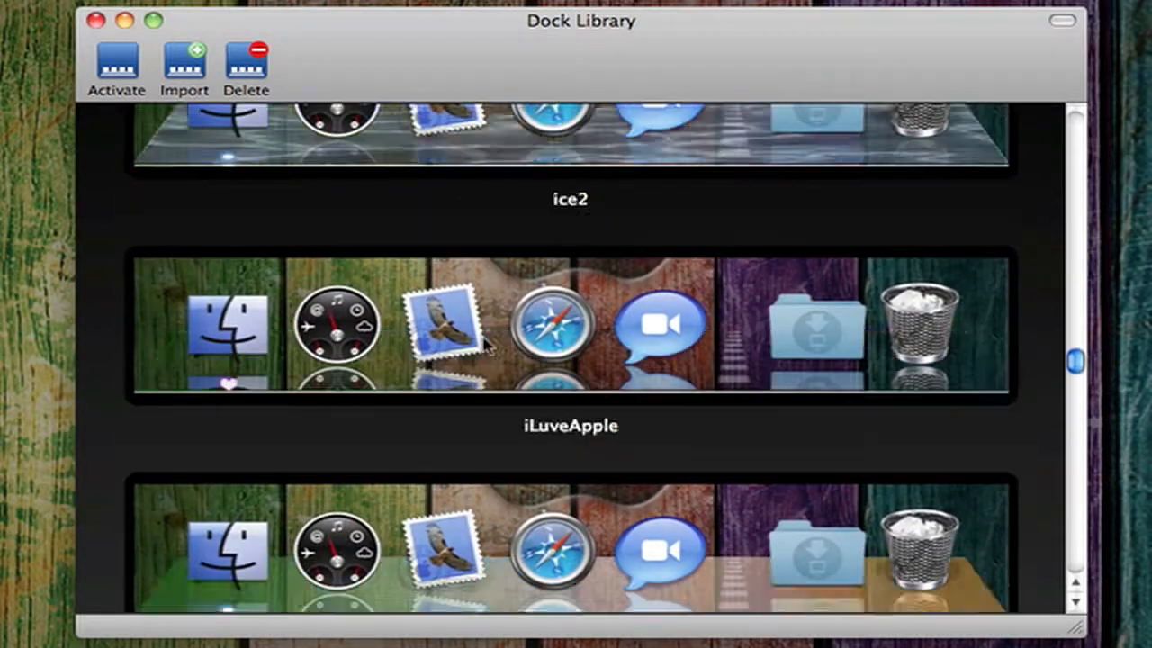
scroll(482, 344, down, 3)
scroll(483, 337, up, 4)
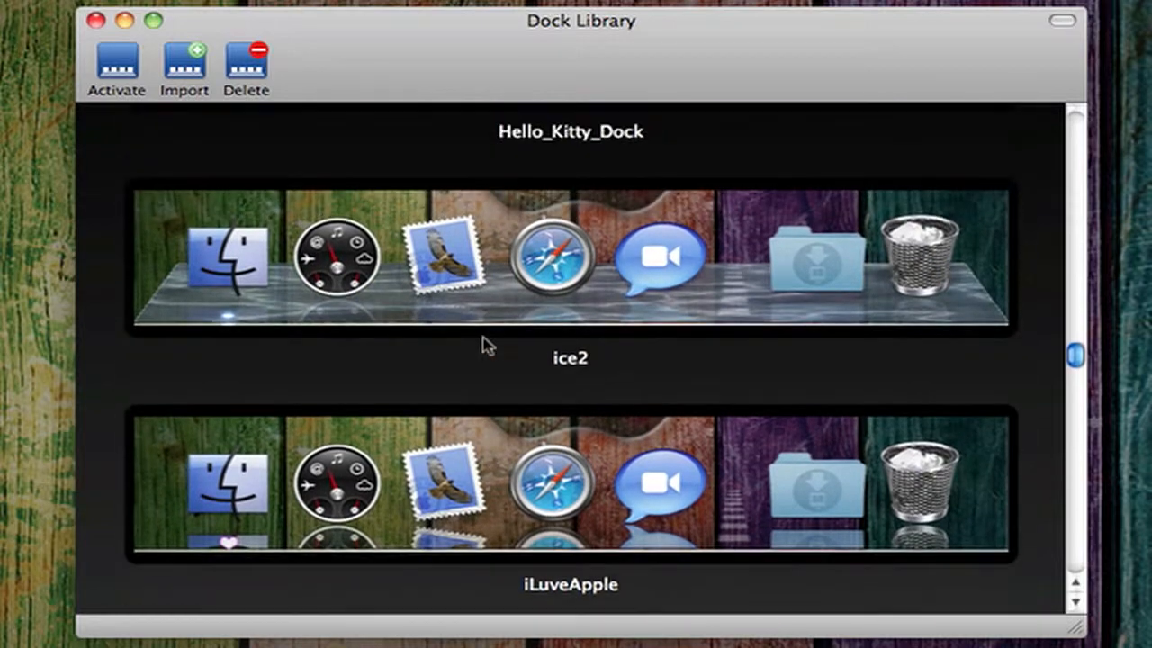
click(484, 288)
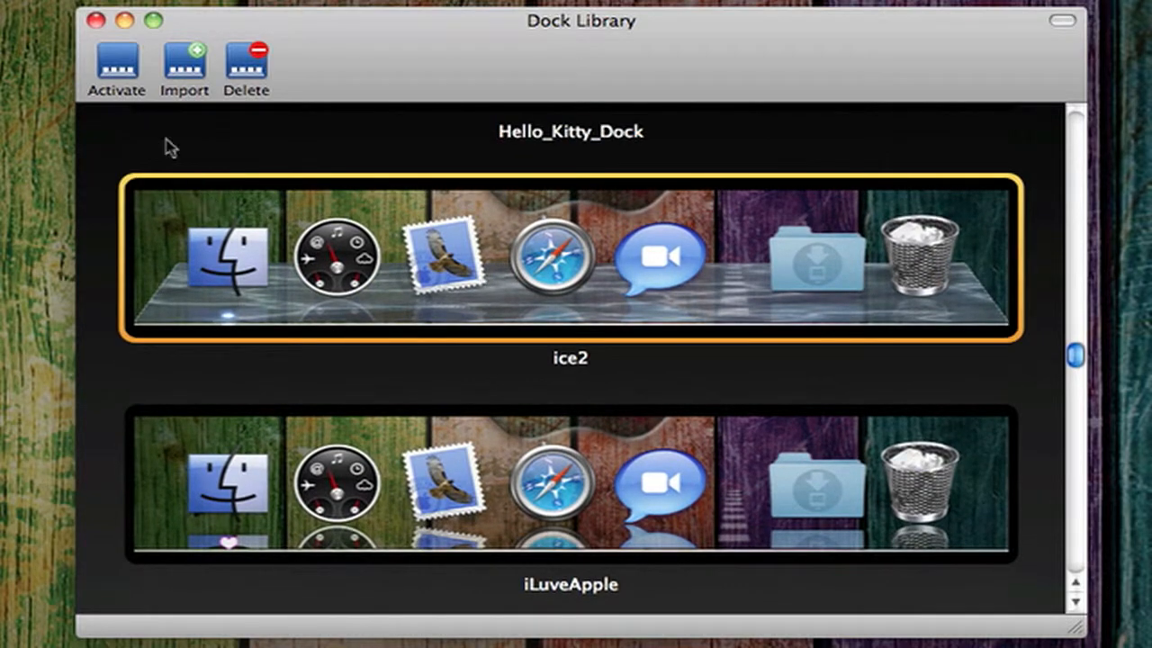
click(120, 72)
Restore the original dock look by activating the Default Dock theme.
scroll(444, 363, up, 5)
scroll(445, 365, up, 15)
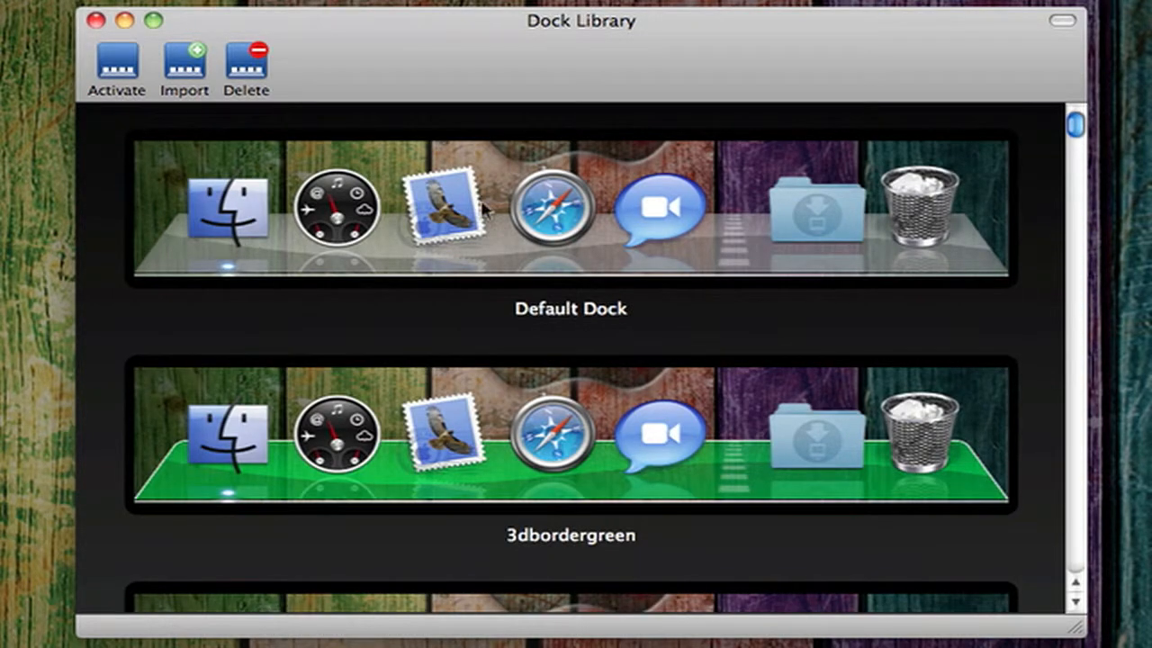
click(604, 245)
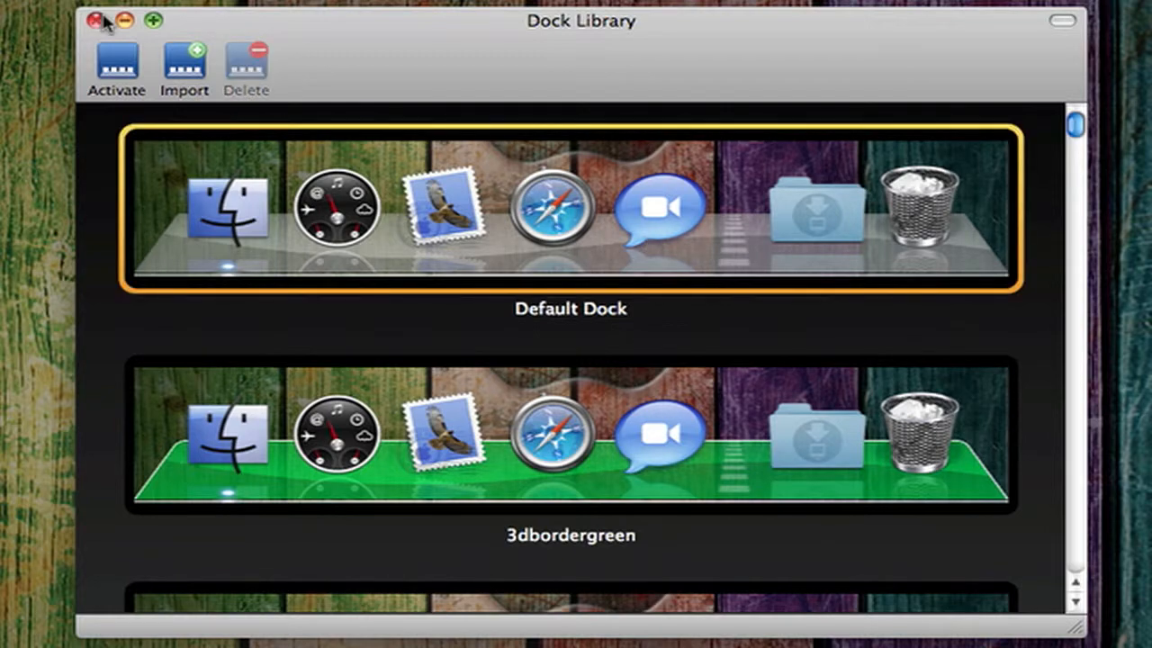
click(118, 65)
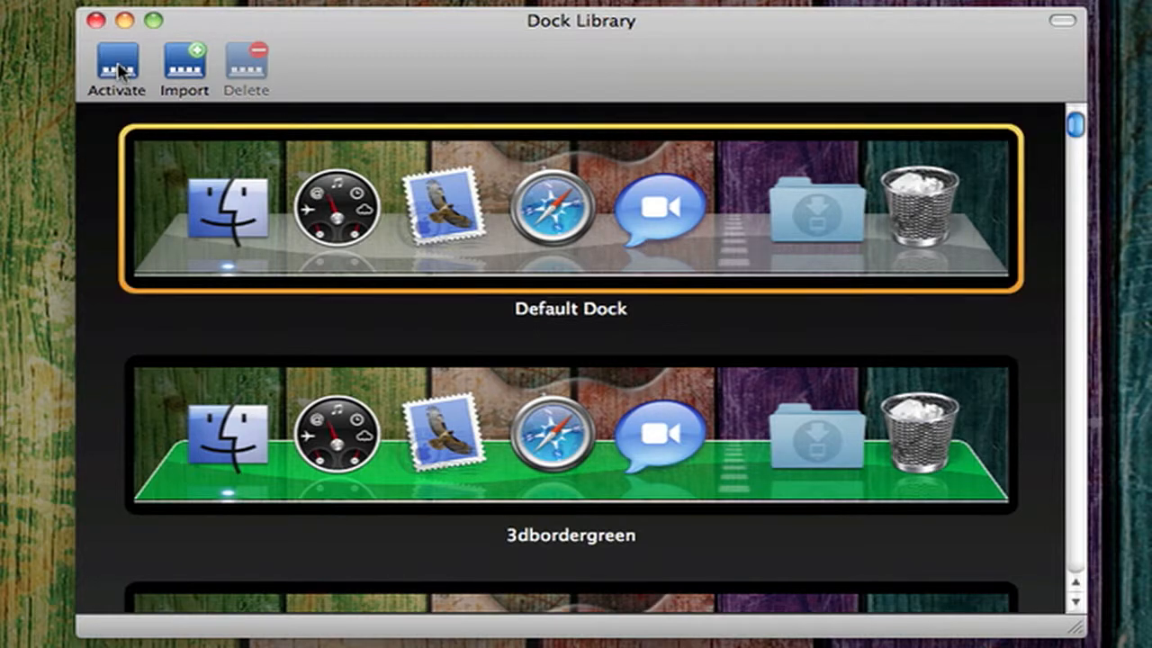